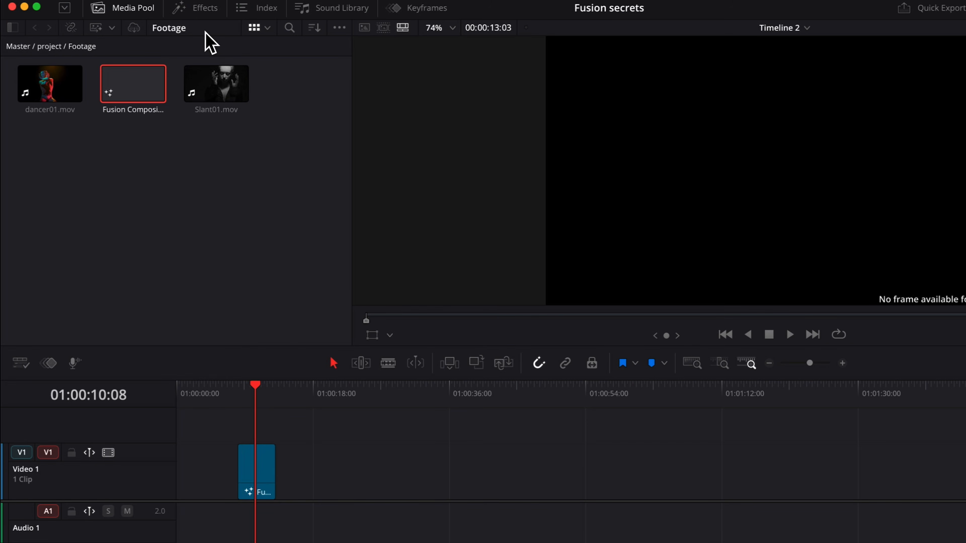
# - Search the effects for "fusion c" and add a Fusion Composition to the timeline after the existing one
pyautogui.click(205, 8)
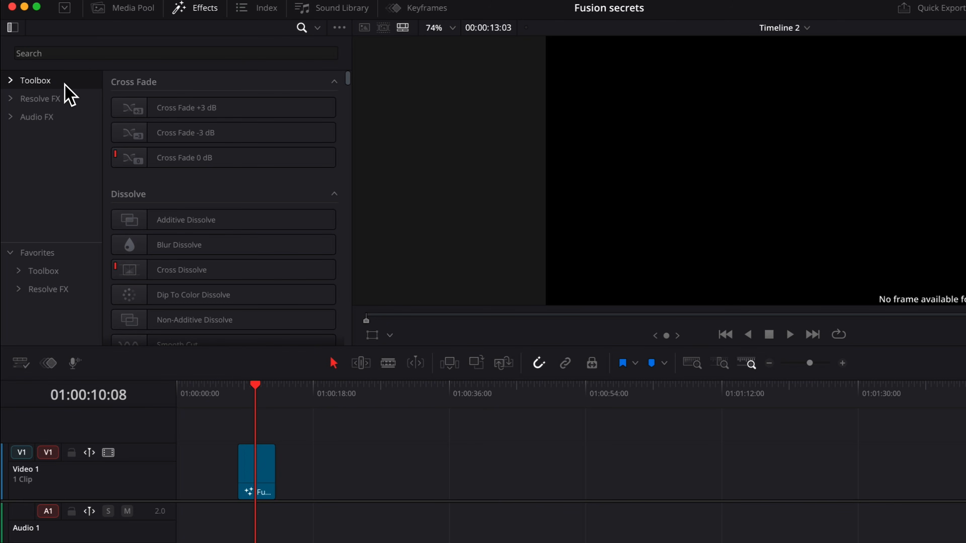
pyautogui.click(101, 51)
pyautogui.write('f')
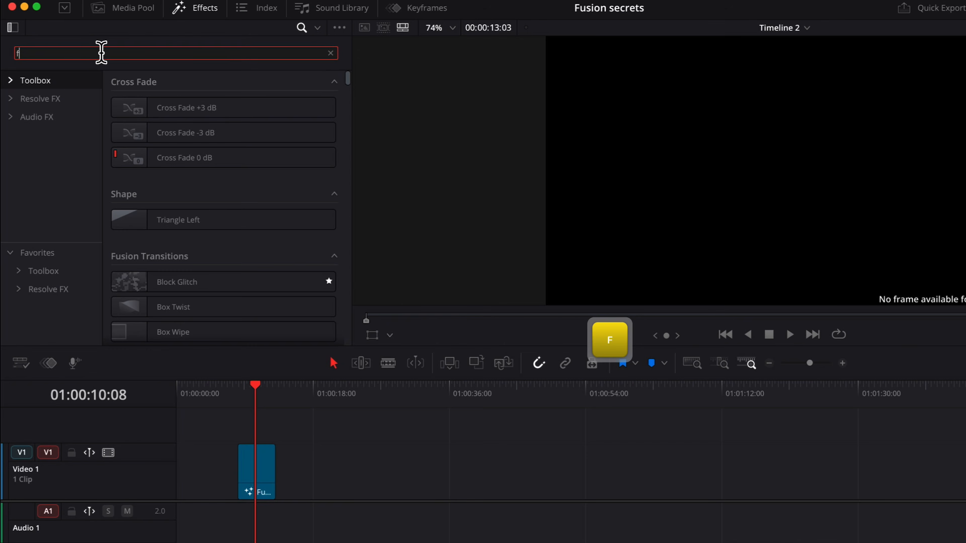
pyautogui.write('usion c')
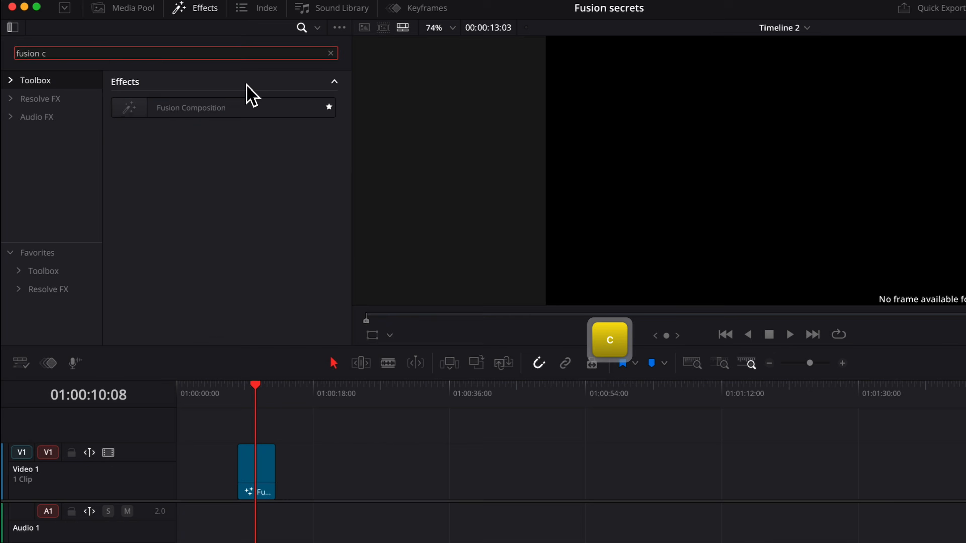
pyautogui.moveTo(204, 112); pyautogui.dragTo(334, 481)
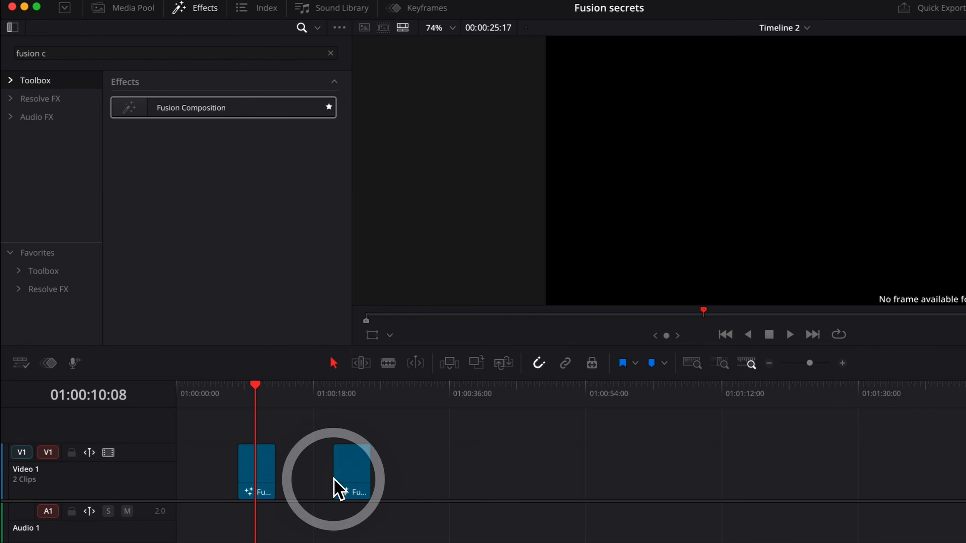
pyautogui.click(345, 392)
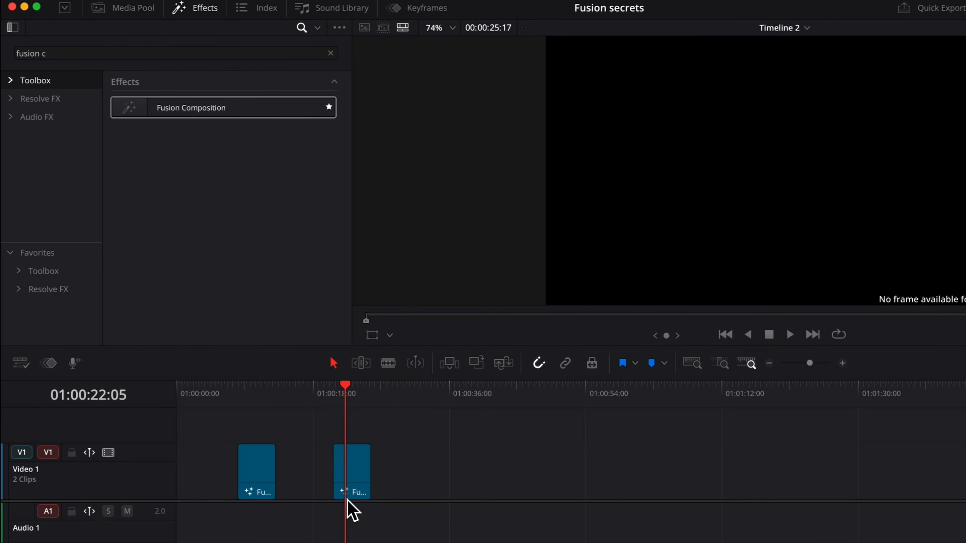
# - Add Slant01.mov from the media pool to the video track after the two Fusion Composition clips
pyautogui.click(126, 9)
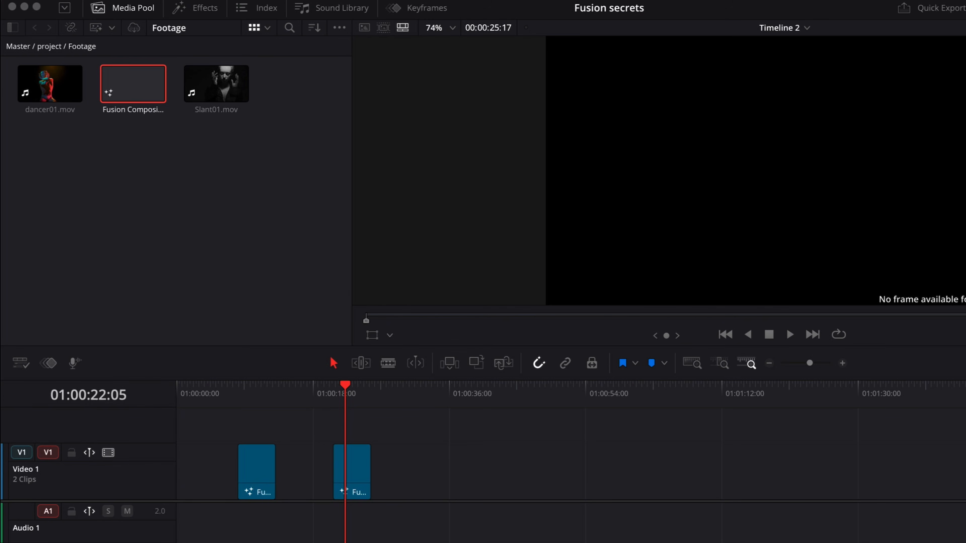
pyautogui.moveTo(229, 95); pyautogui.dragTo(460, 493)
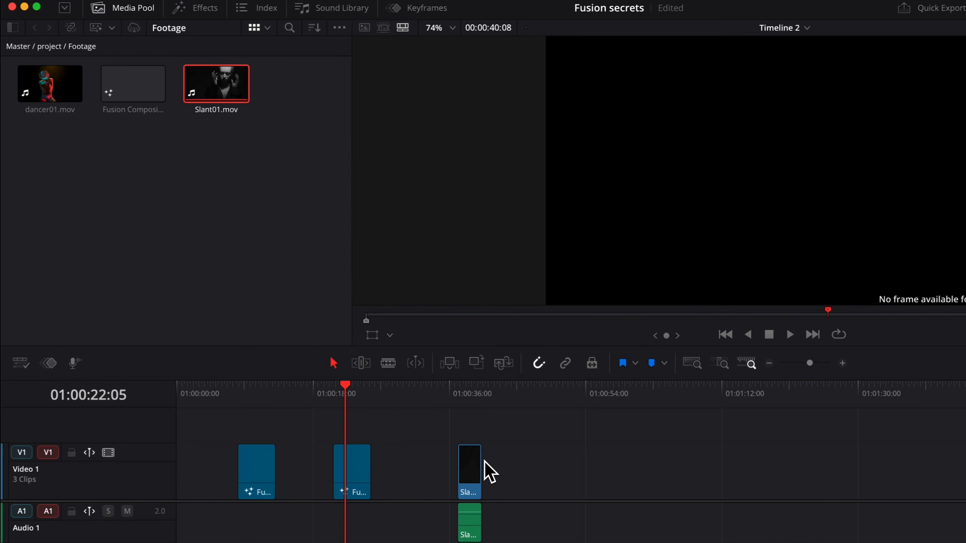
pyautogui.click(470, 393)
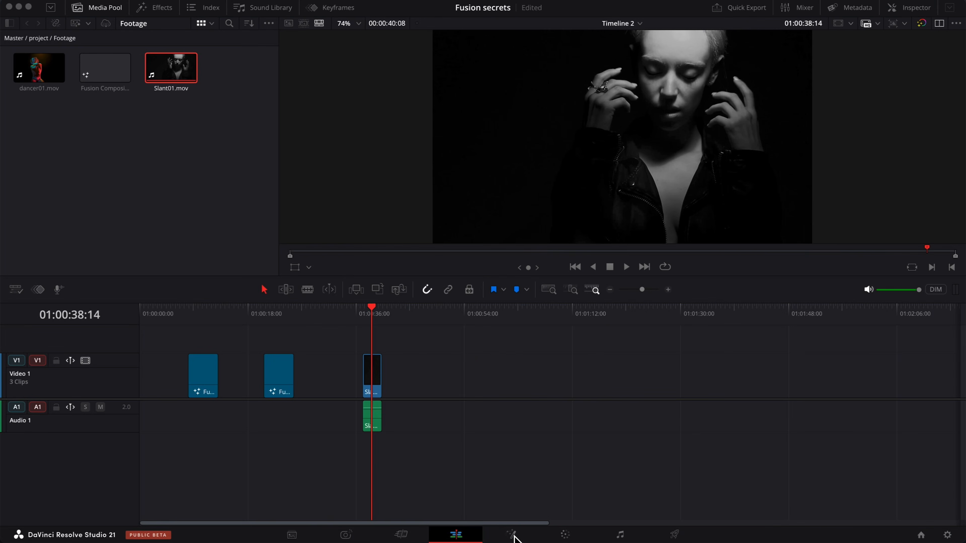
# - Open the Slant01 clip on the Fusion page, move its media node, and return to the edit timeline
pyautogui.click(512, 534)
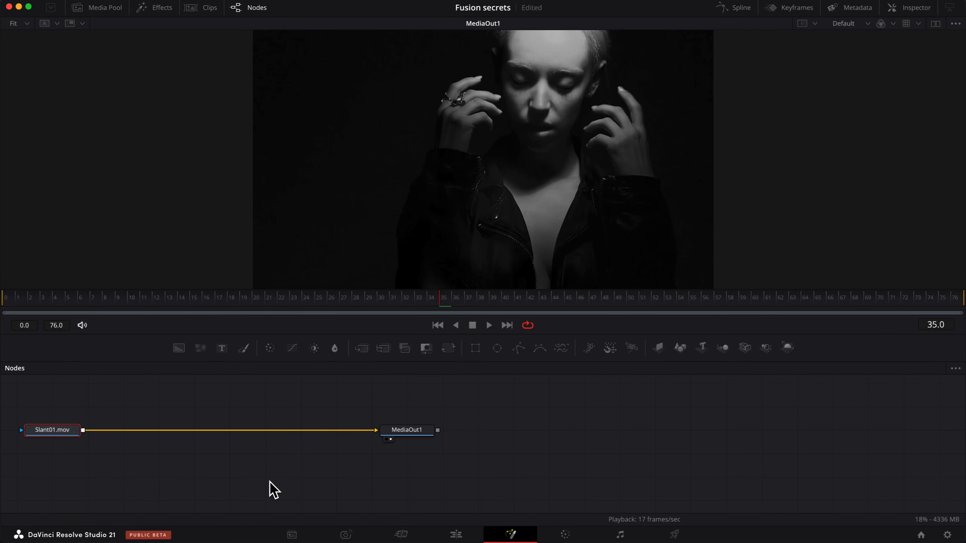
pyautogui.moveTo(50, 430); pyautogui.dragTo(211, 432)
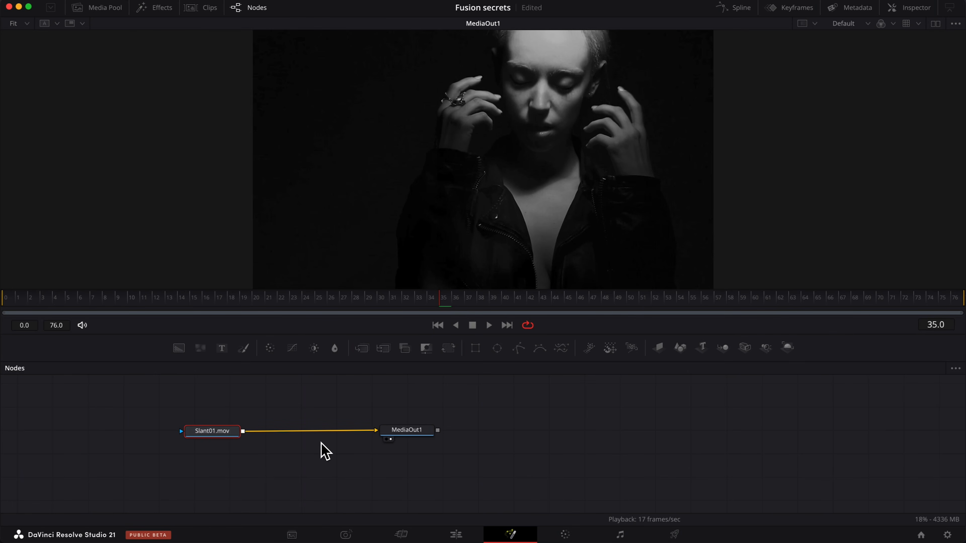
pyautogui.click(455, 536)
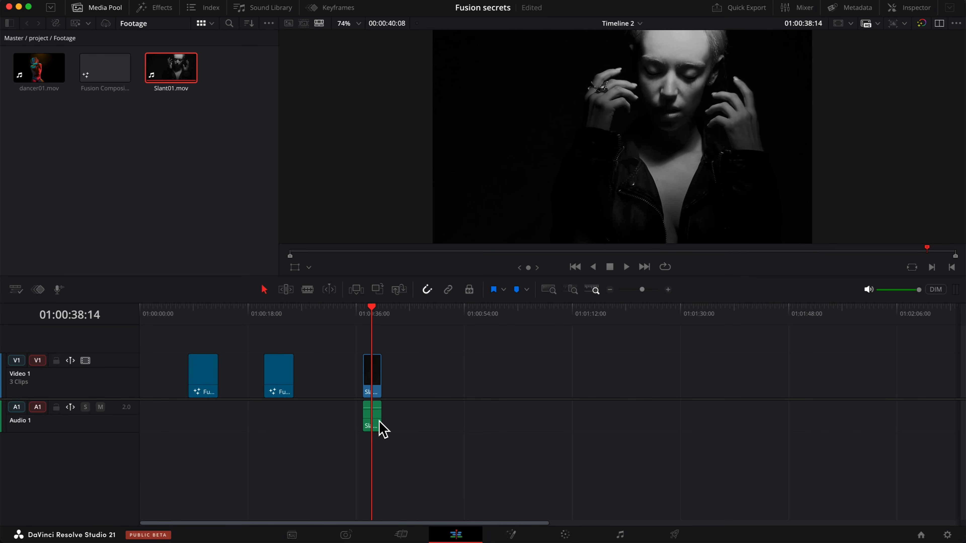
# - Place dancer01.mov on the timeline next to Slant01, select both clips and combine them into a new Fusion clip
pyautogui.click(36, 71)
pyautogui.moveTo(36, 71); pyautogui.dragTo(380, 391)
pyautogui.click(454, 371)
pyautogui.moveTo(476, 350); pyautogui.dragTo(339, 446)
pyautogui.rightClick(395, 372)
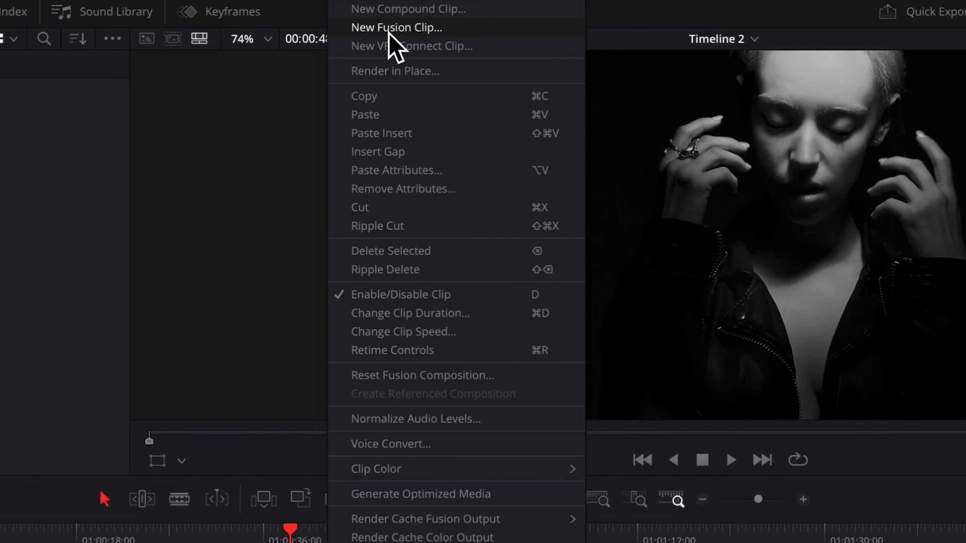
pyautogui.click(430, 28)
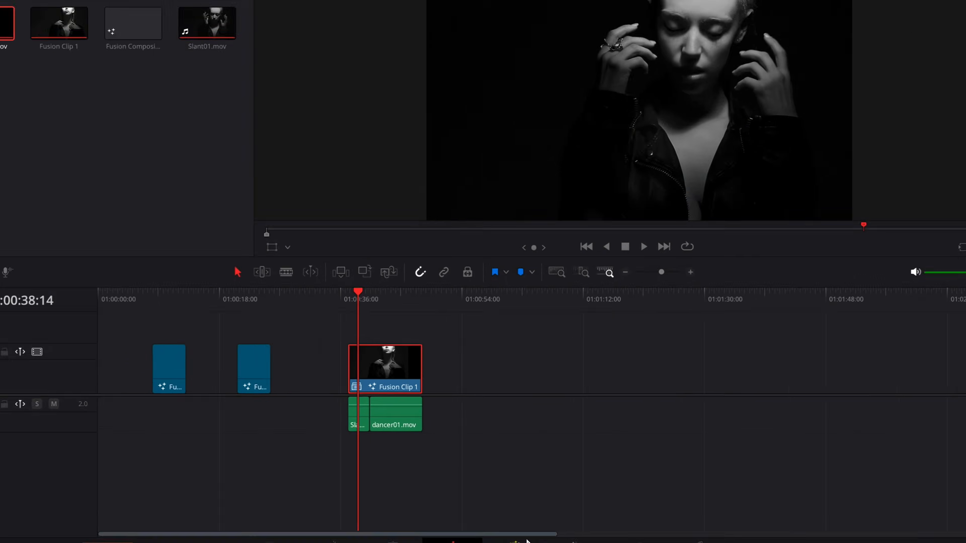
# - Open Fusion Clip 1 on the Fusion page and reposition its input node in the node graph
pyautogui.click(517, 540)
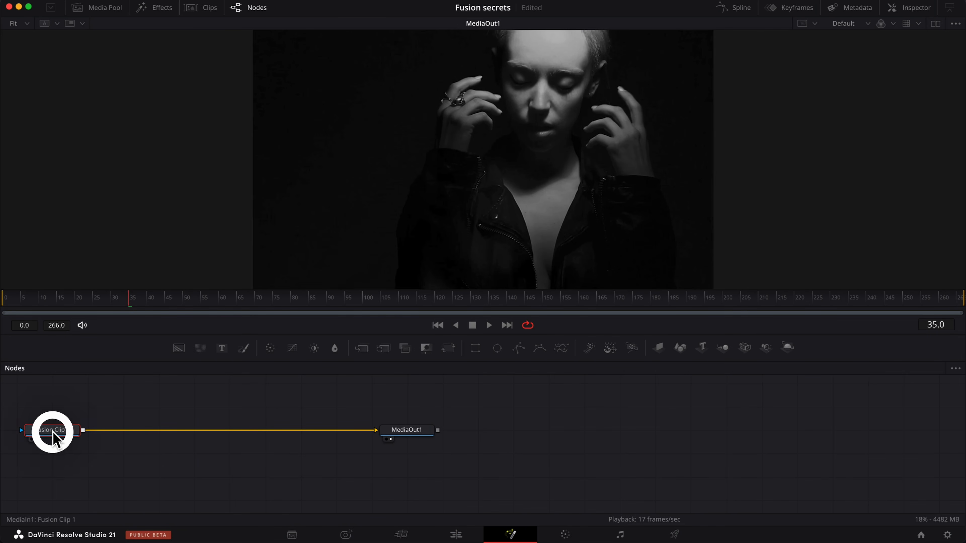
pyautogui.moveTo(53, 431); pyautogui.dragTo(164, 428)
pyautogui.moveTo(154, 298)
pyautogui.mouseDown()
pyautogui.moveTo(363, 300)
pyautogui.moveTo(369, 291)
pyautogui.moveTo(118, 293)
pyautogui.moveTo(349, 288)
pyautogui.moveTo(168, 298)
pyautogui.mouseUp()
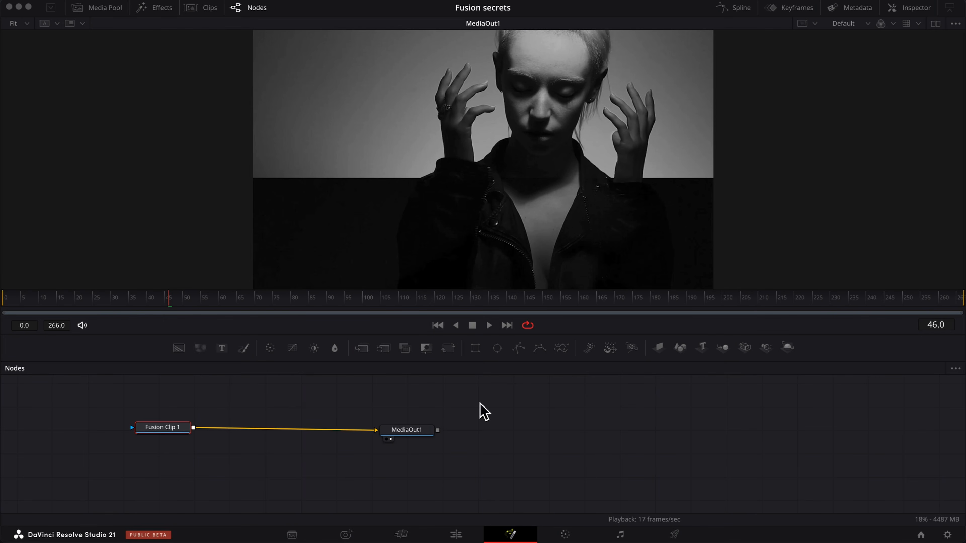
pyautogui.click(101, 7)
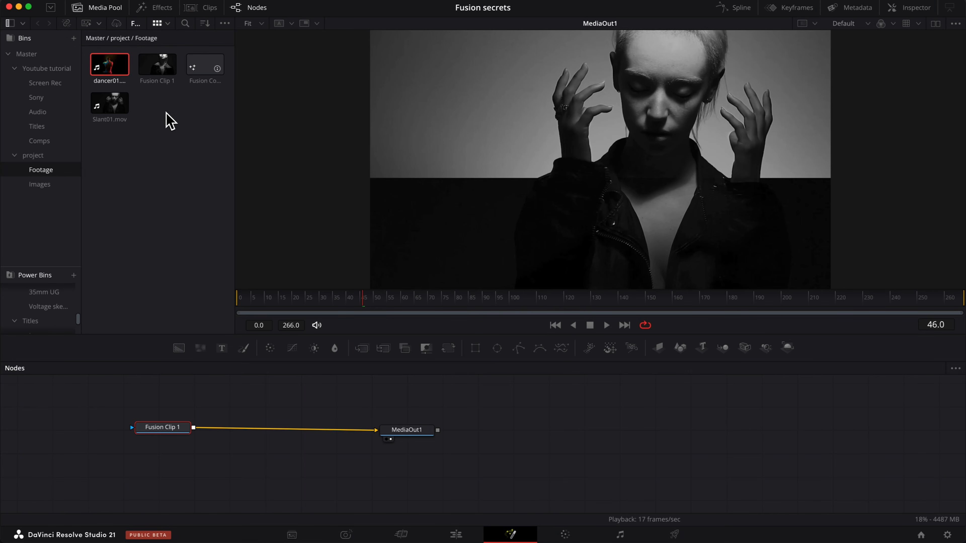
pyautogui.moveTo(101, 63); pyautogui.dragTo(285, 493)
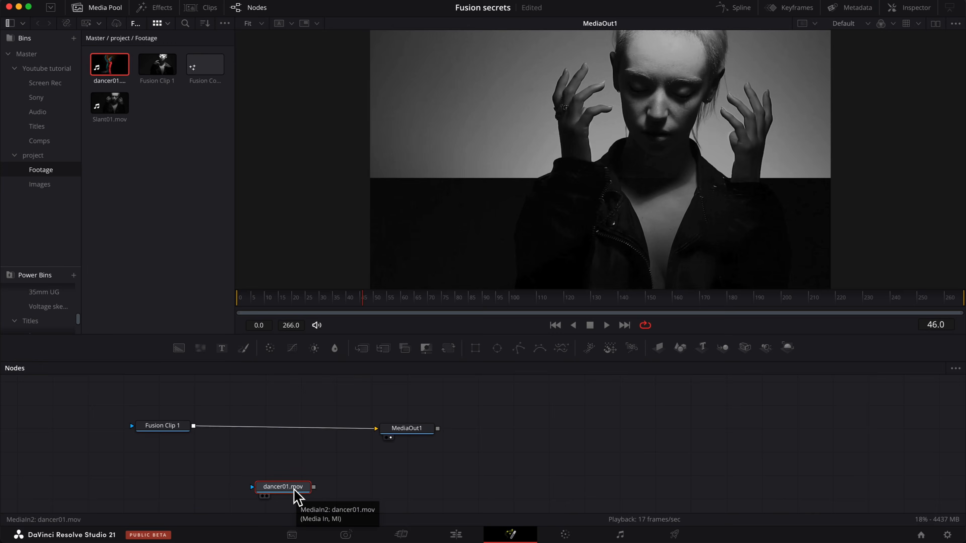
pyautogui.press('super+Delete')
# - Lengthen the second Fusion Composition clip and Fusion Clip 1 by trimming their end edges
pyautogui.click(456, 535)
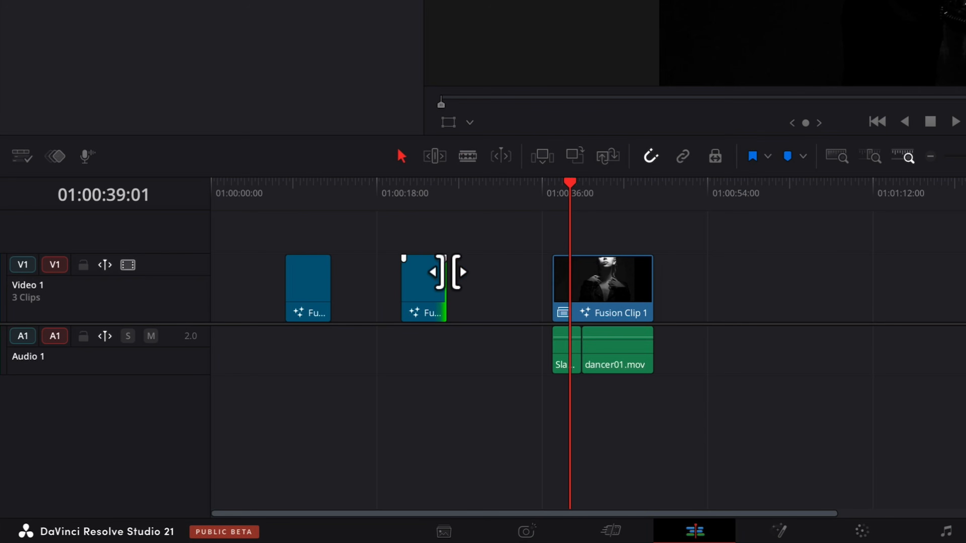
pyautogui.click(442, 292)
pyautogui.moveTo(442, 292); pyautogui.dragTo(468, 298)
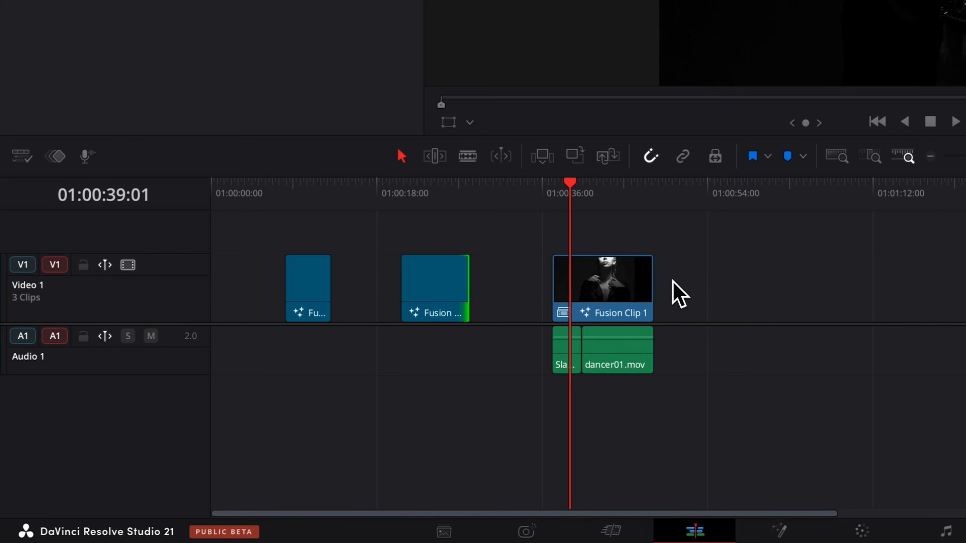
pyautogui.click(647, 284)
pyautogui.moveTo(647, 284); pyautogui.dragTo(675, 287)
# - Open Fusion Clip 1 on the Fusion page
pyautogui.click(780, 530)
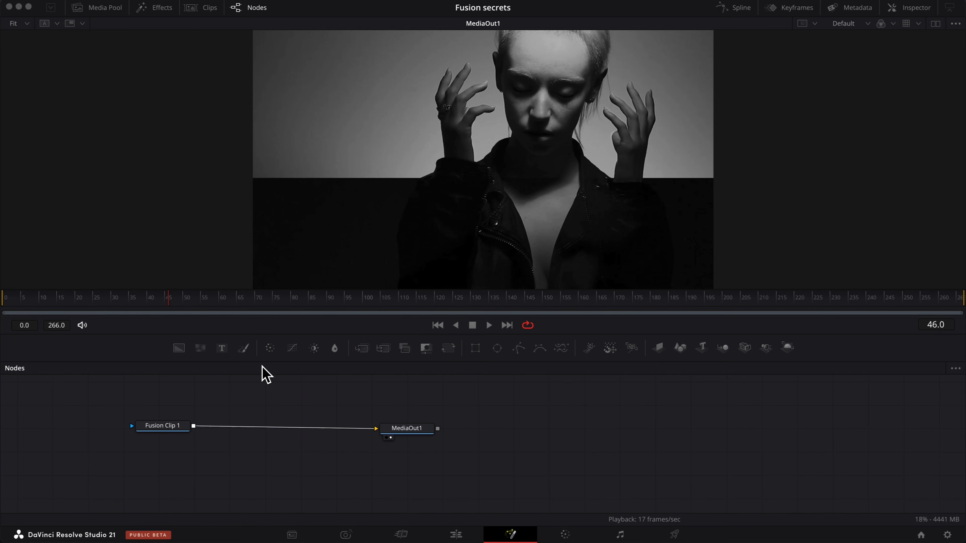
pyautogui.moveTo(334, 348); pyautogui.dragTo(335, 402)
pyautogui.press('super+BackSpace')
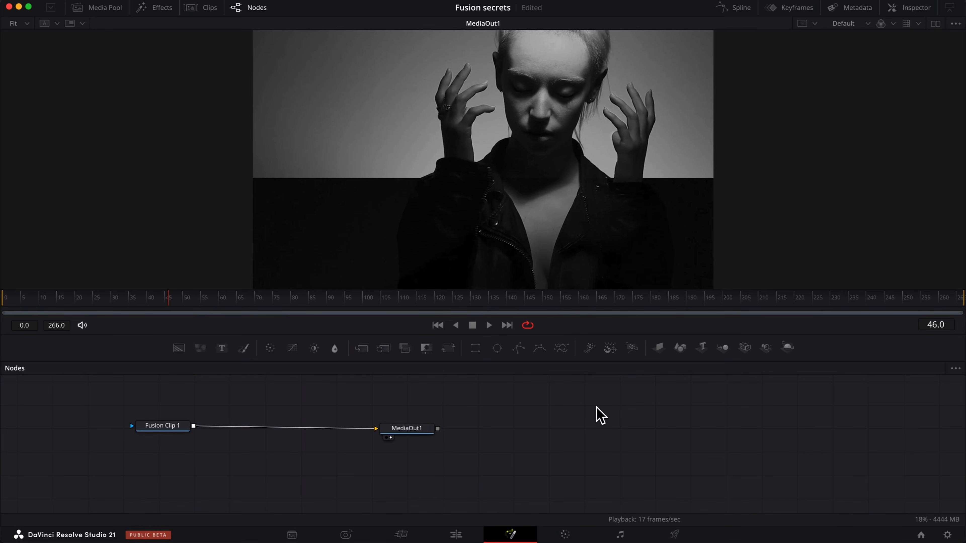
pyautogui.click(916, 7)
pyautogui.click(928, 10)
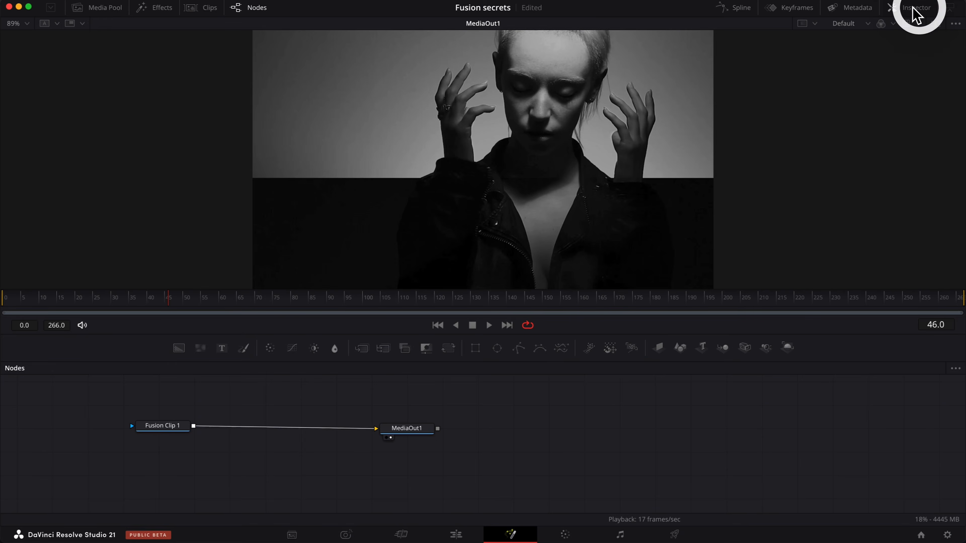
pyautogui.click(798, 12)
pyautogui.click(801, 12)
pyautogui.click(740, 12)
pyautogui.click(741, 12)
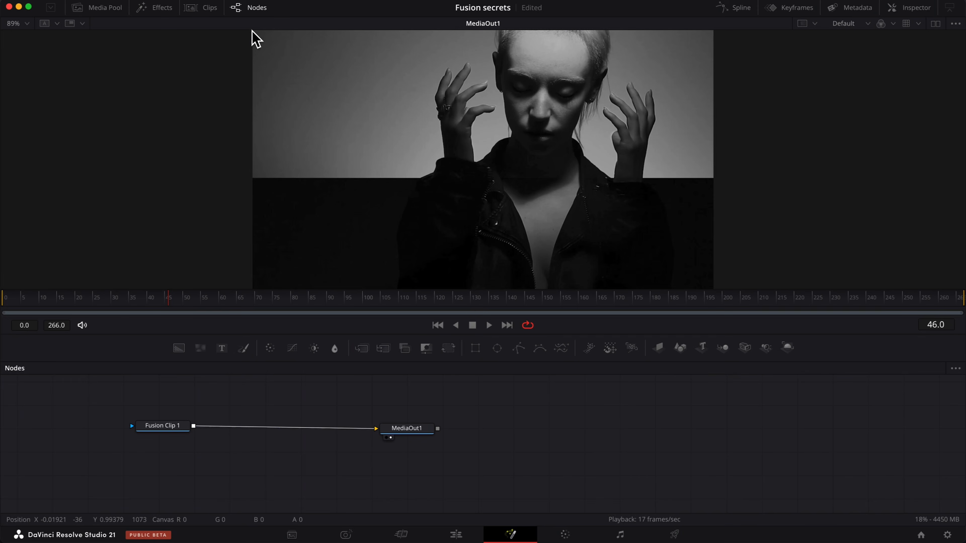
pyautogui.click(249, 10)
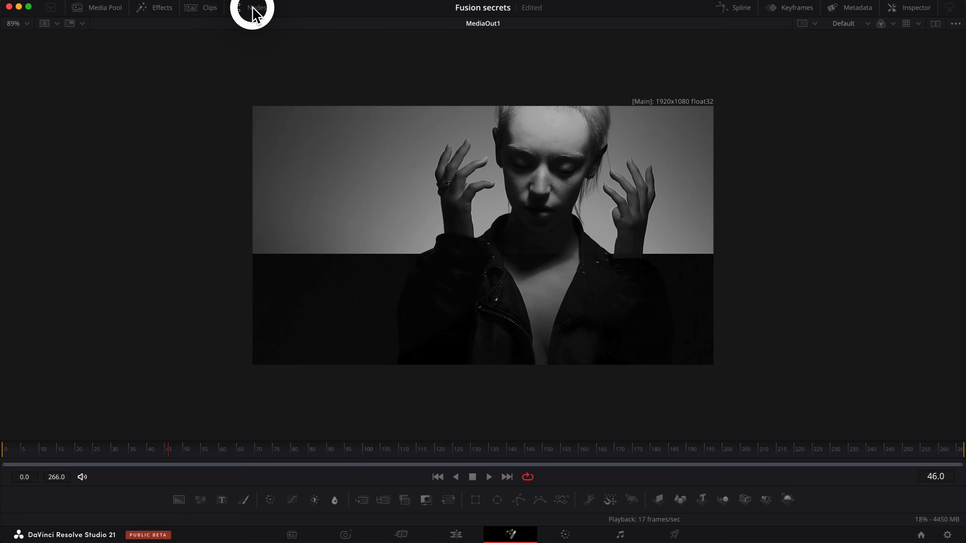
pyautogui.click(247, 10)
pyautogui.click(204, 12)
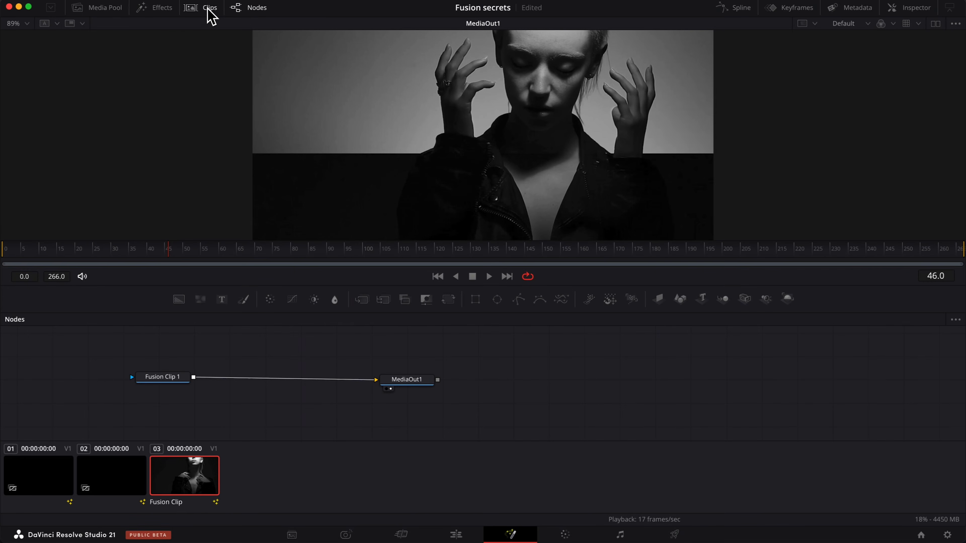
pyautogui.click(208, 9)
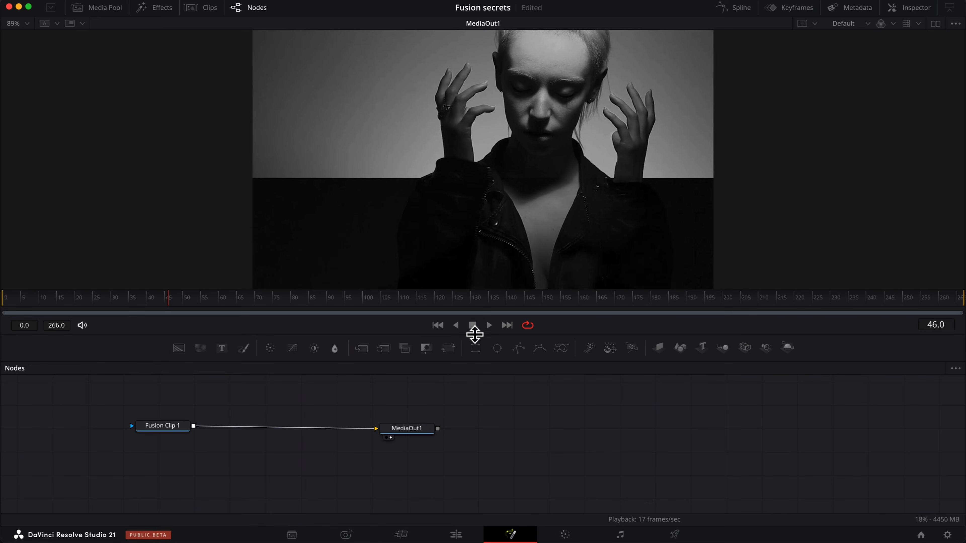
pyautogui.click(166, 9)
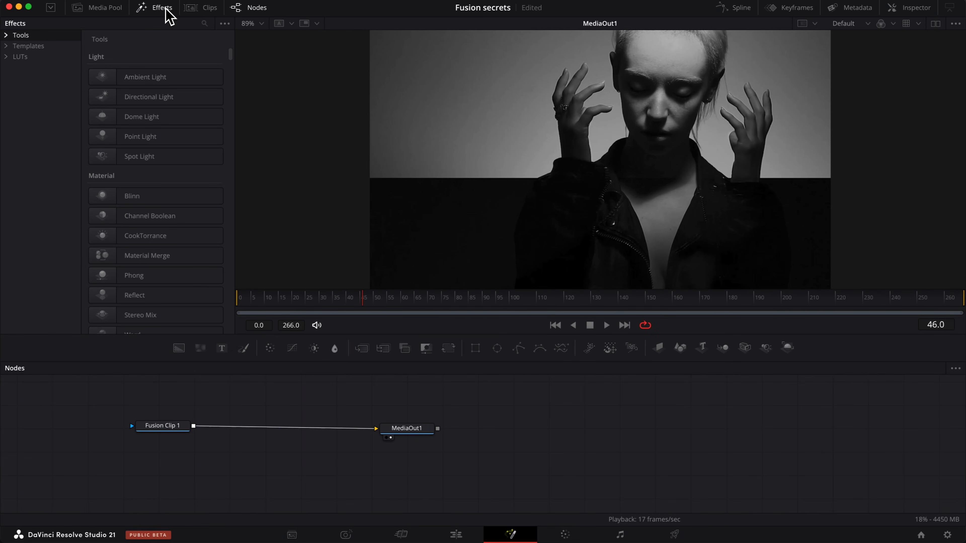
pyautogui.click(164, 9)
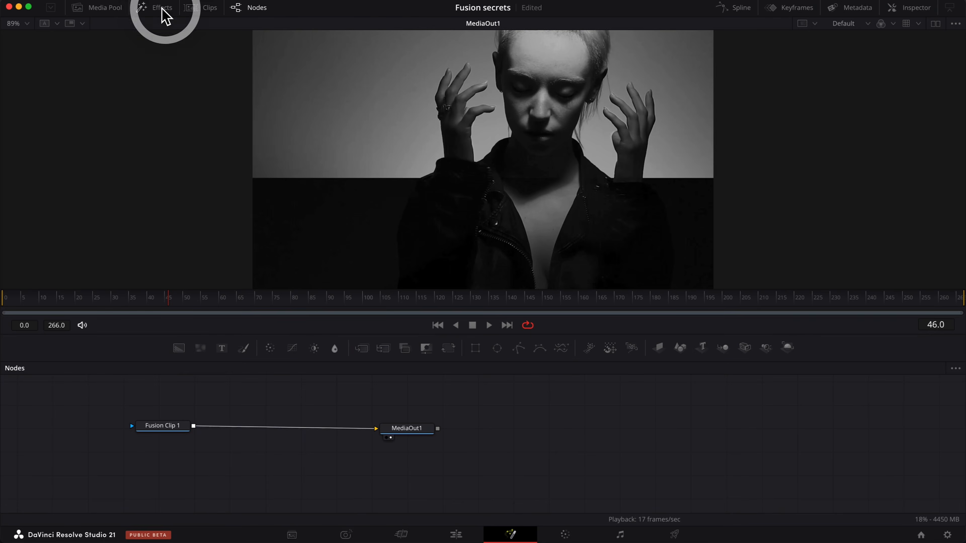
pyautogui.click(106, 8)
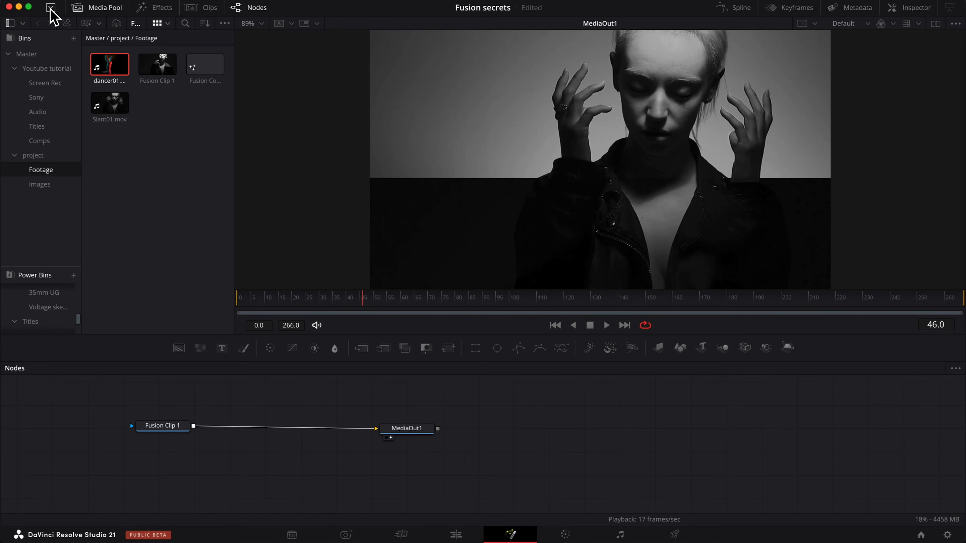
pyautogui.click(50, 8)
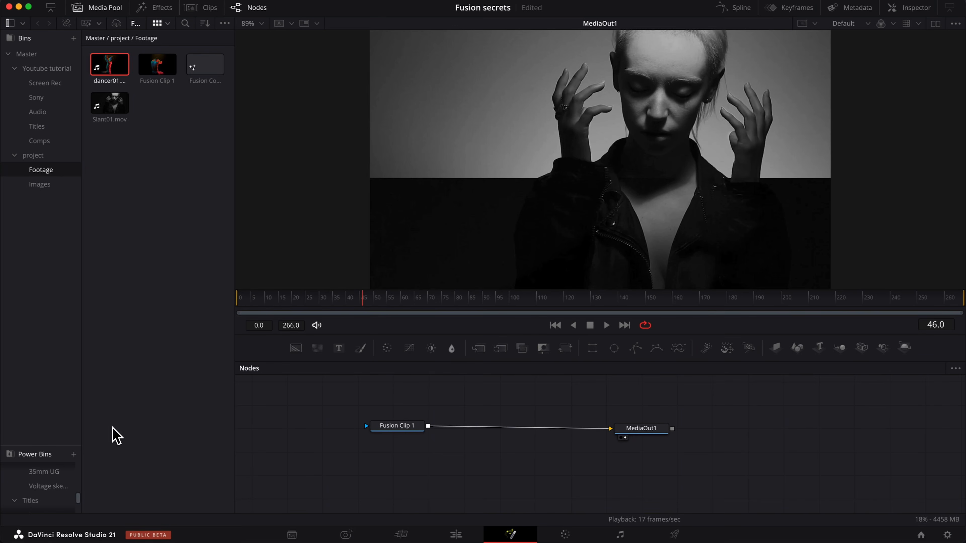
pyautogui.click(50, 7)
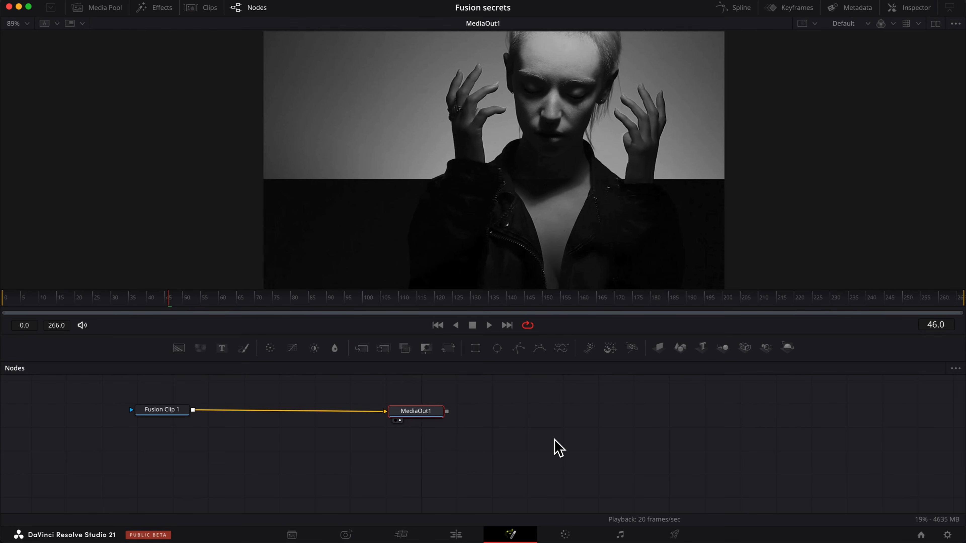
# - Add a Merge tool through the tool search and place it below the Fusion Clip 1 node
pyautogui.hotkey('shift', 'space')
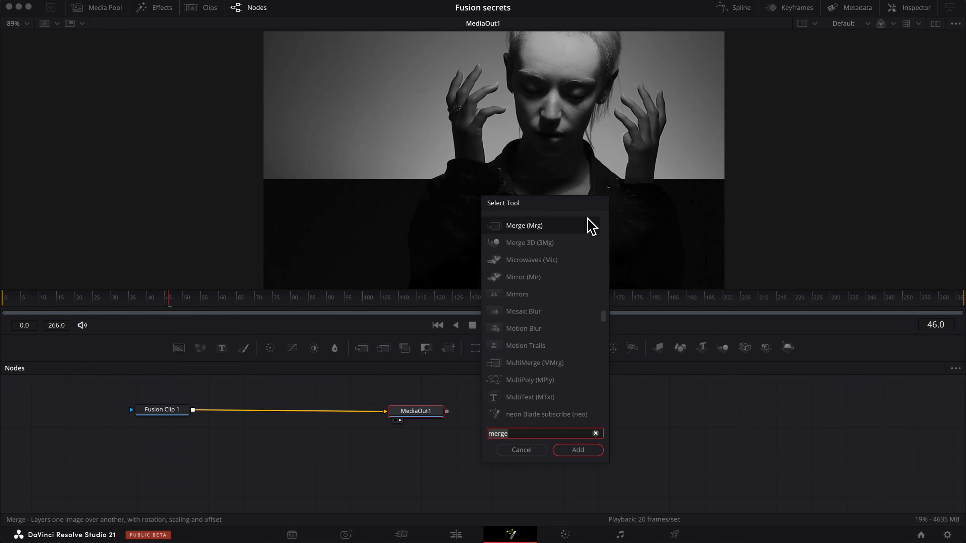
pyautogui.scroll(10, 556, 328)
pyautogui.scroll(-3, 562, 339)
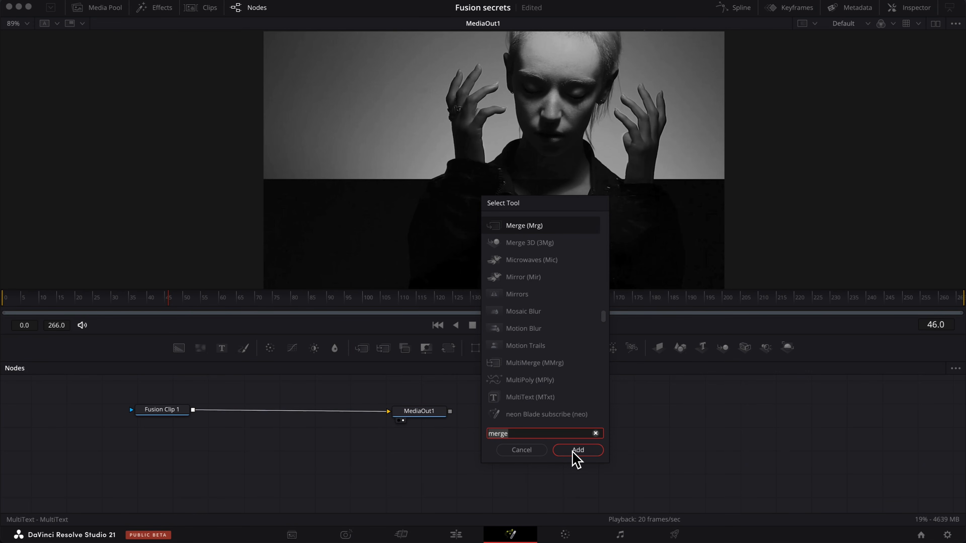
pyautogui.press('Return')
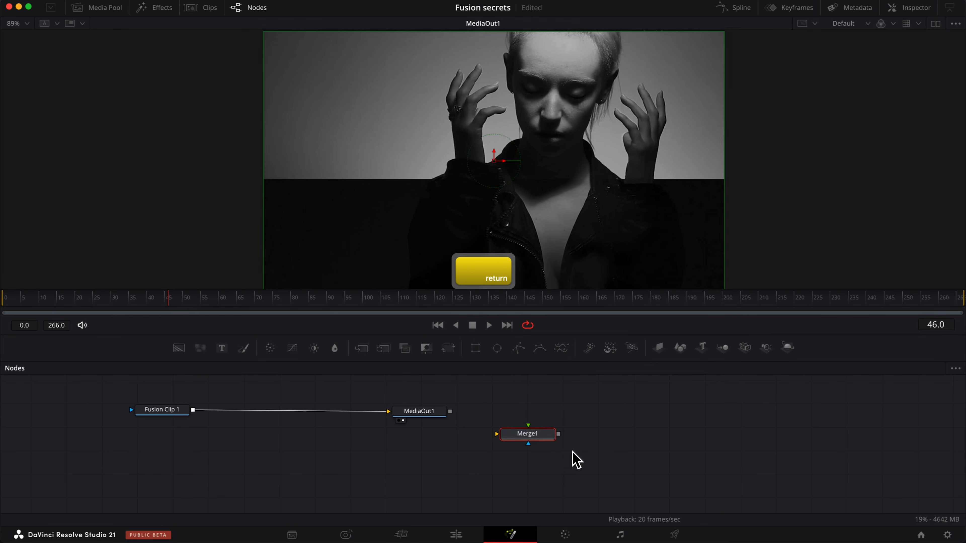
pyautogui.moveTo(554, 443); pyautogui.dragTo(335, 466)
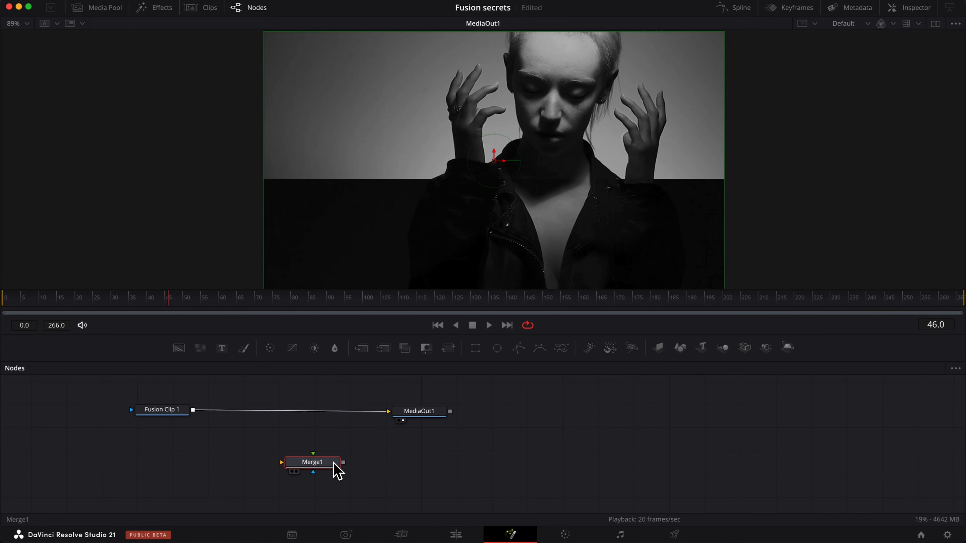
# - Replace the loose Merge tool with a new Merge inserted between Fusion Clip 1 and MediaOut1
pyautogui.press('Delete')
pyautogui.click(165, 415)
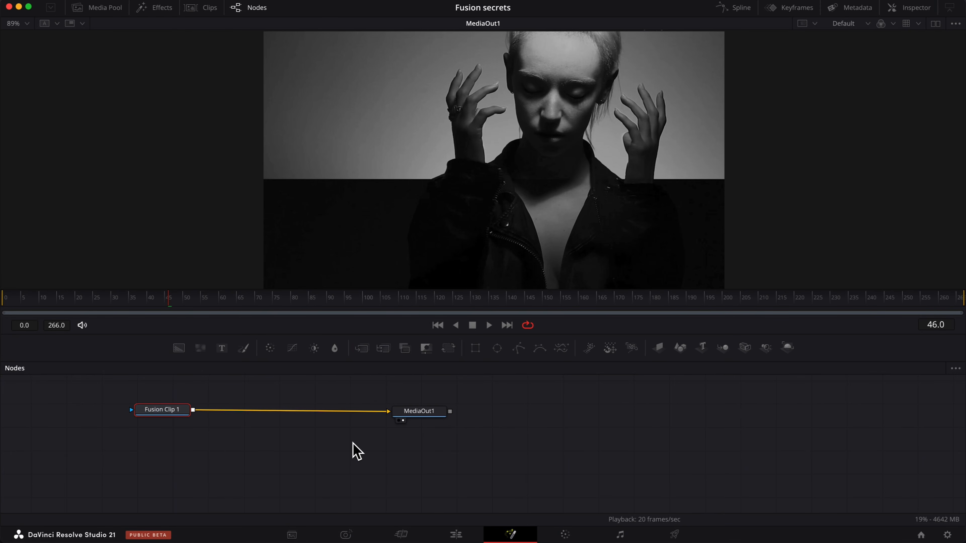
pyautogui.hotkey('shift', 'space')
pyautogui.write('merge')
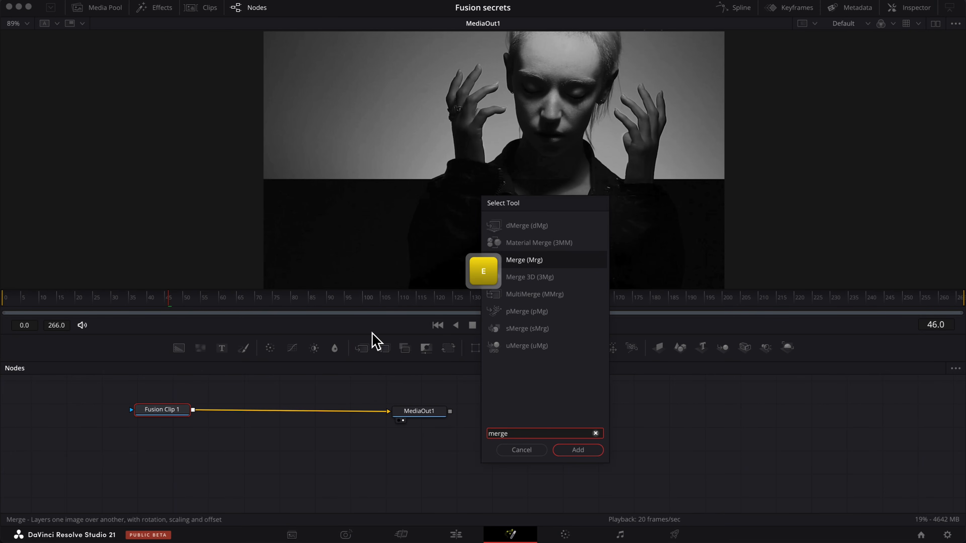
pyautogui.press('Return')
pyautogui.moveTo(230, 410); pyautogui.dragTo(287, 412)
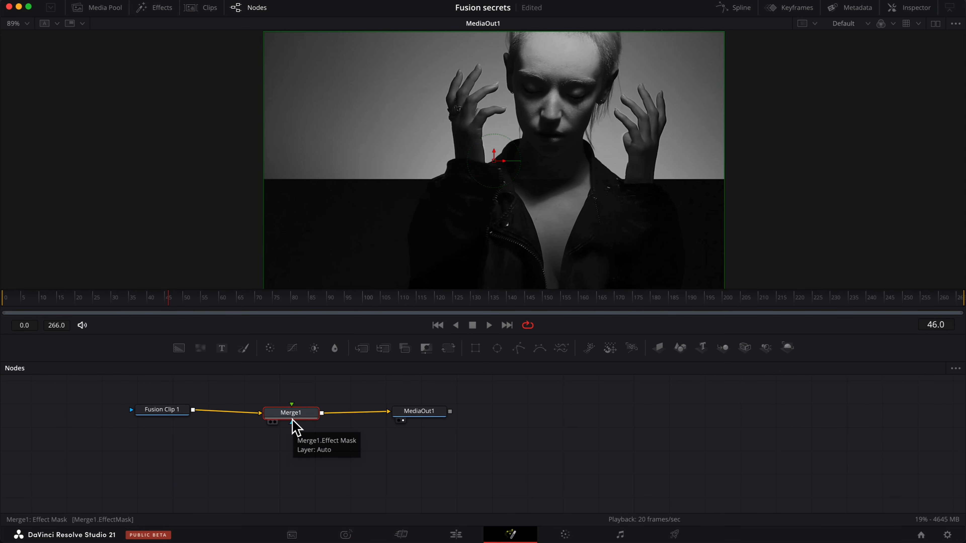
# - Open the Effects library and browse through the Tools categories
pyautogui.click(162, 8)
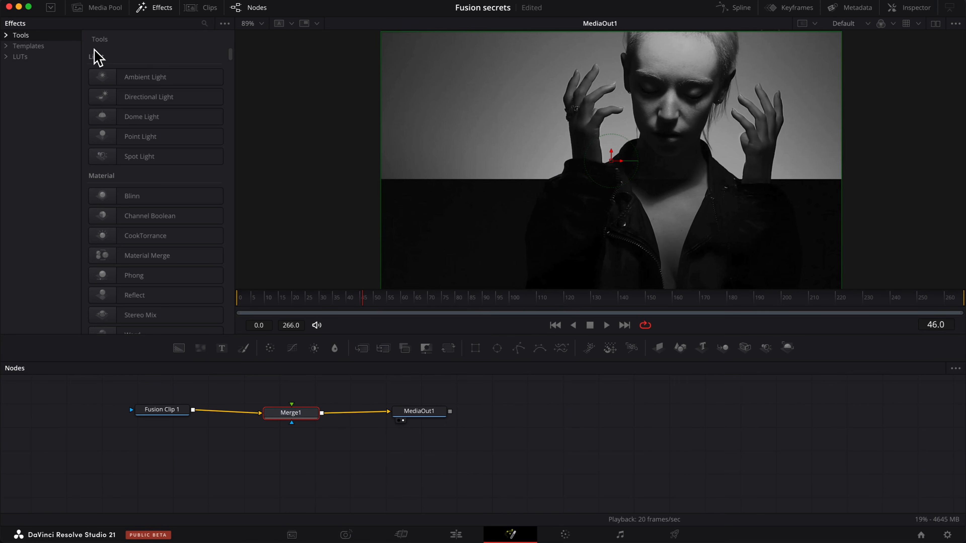
pyautogui.scroll(-15, 167, 155)
pyautogui.scroll(-15, 168, 154)
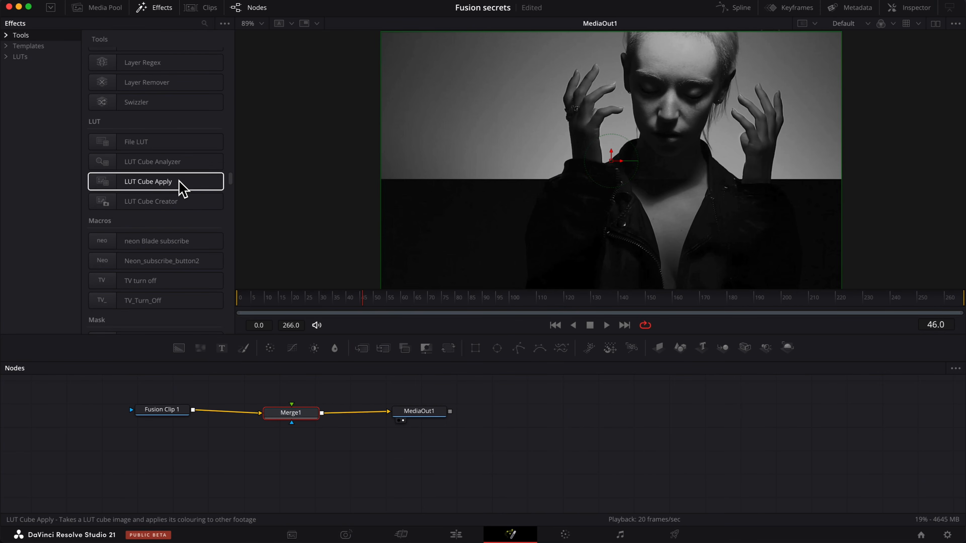
pyautogui.scroll(20, 182, 189)
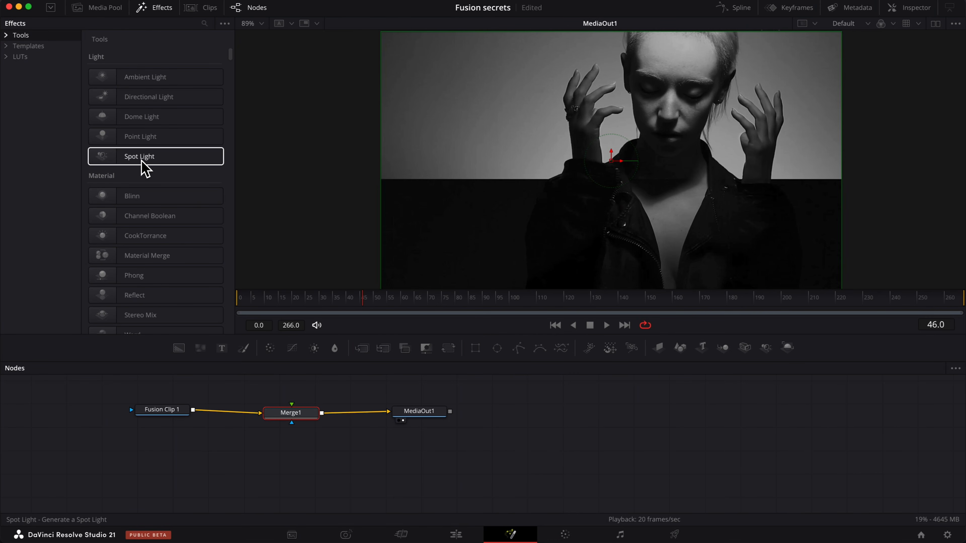
pyautogui.scroll(-5, 145, 170)
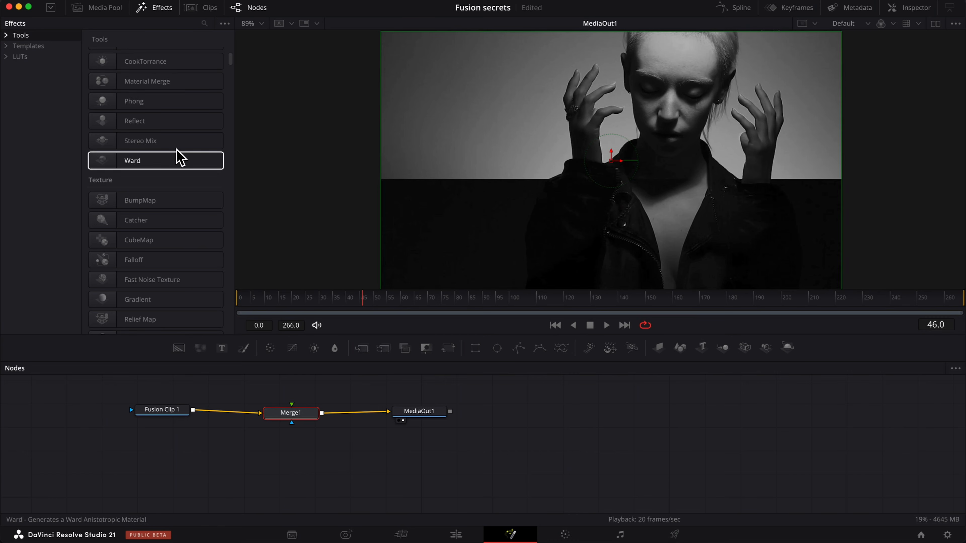
pyautogui.scroll(-8, 172, 140)
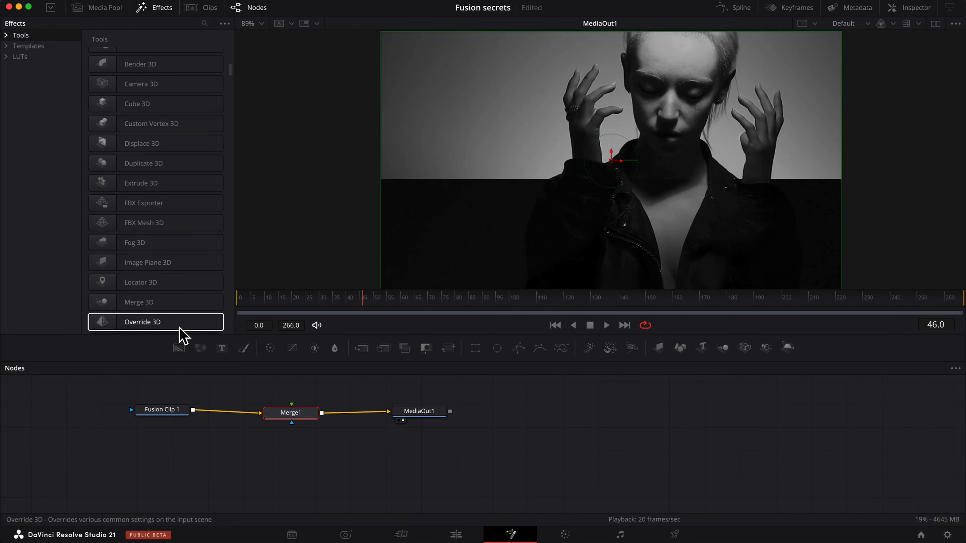
pyautogui.scroll(-10, 191, 243)
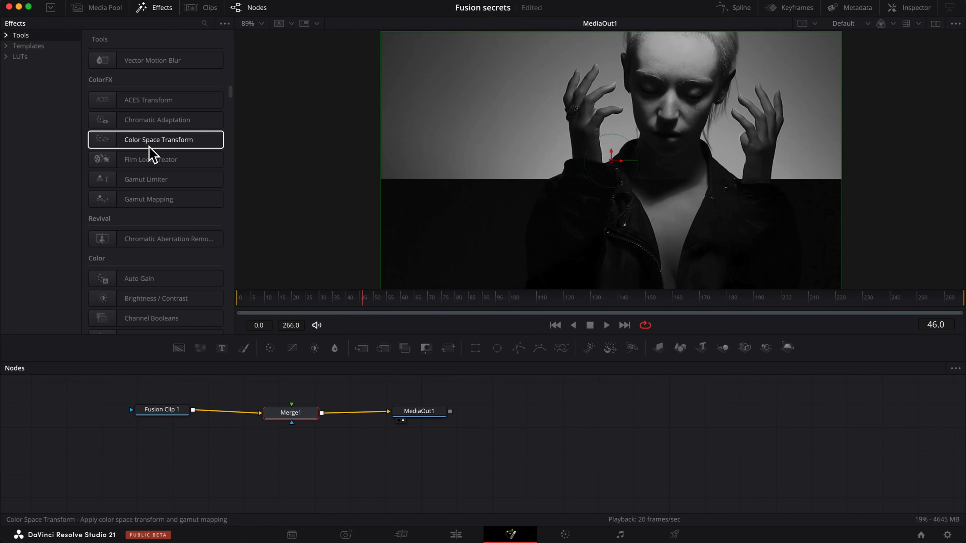
pyautogui.moveTo(145, 168); pyautogui.dragTo(569, 410)
pyautogui.click(573, 407)
pyautogui.press('Delete')
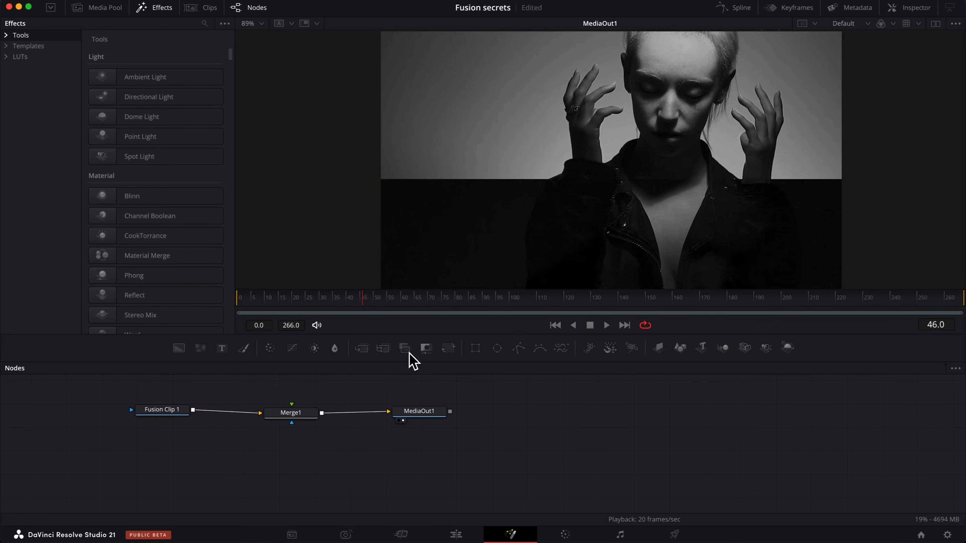
pyautogui.click(156, 7)
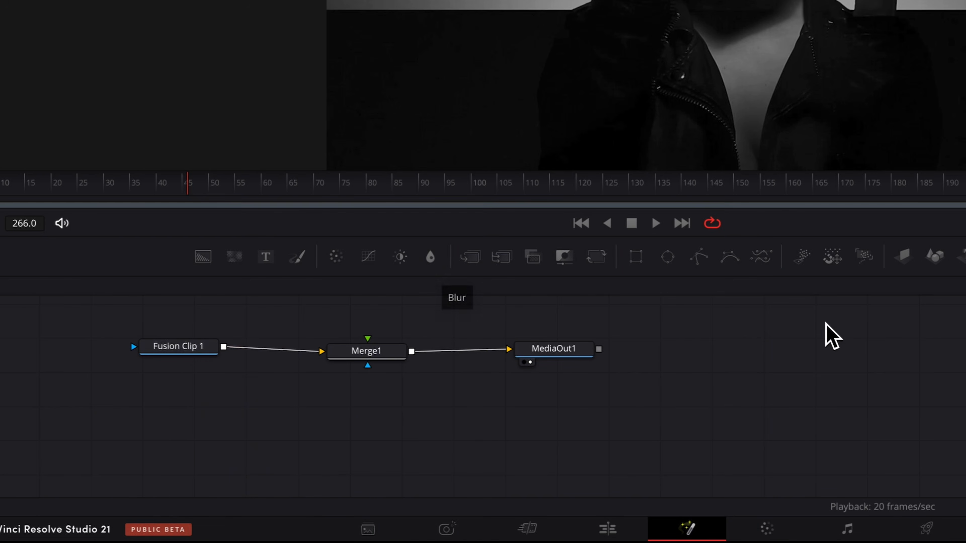
# - Arrange Fusion Clip 1, Merge1 and MediaOut1 in a straight horizontal row
pyautogui.moveTo(192, 348); pyautogui.dragTo(169, 358)
pyautogui.moveTo(570, 357); pyautogui.dragTo(669, 378)
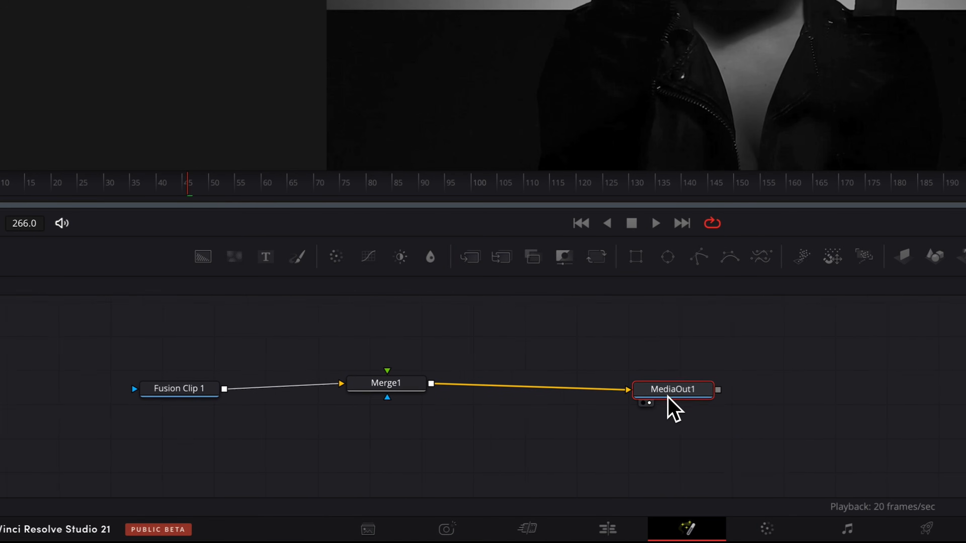
pyautogui.click(416, 419)
pyautogui.moveTo(415, 418)
pyautogui.mouseDown()
pyautogui.moveTo(392, 424)
pyautogui.moveTo(414, 425)
pyautogui.mouseUp()
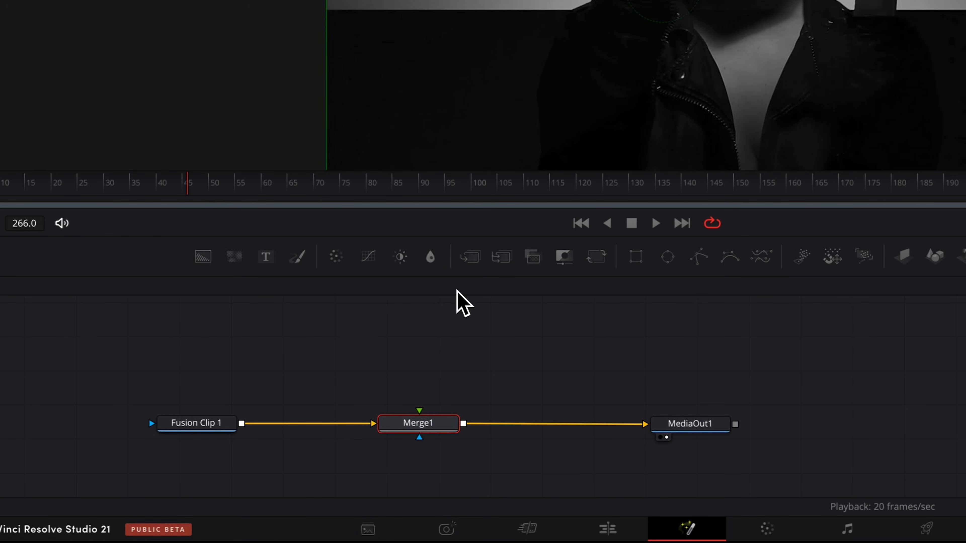
# - Add a Text tool feeding Merge1's foreground and enter "text" as its text
pyautogui.moveTo(267, 258); pyautogui.dragTo(491, 374)
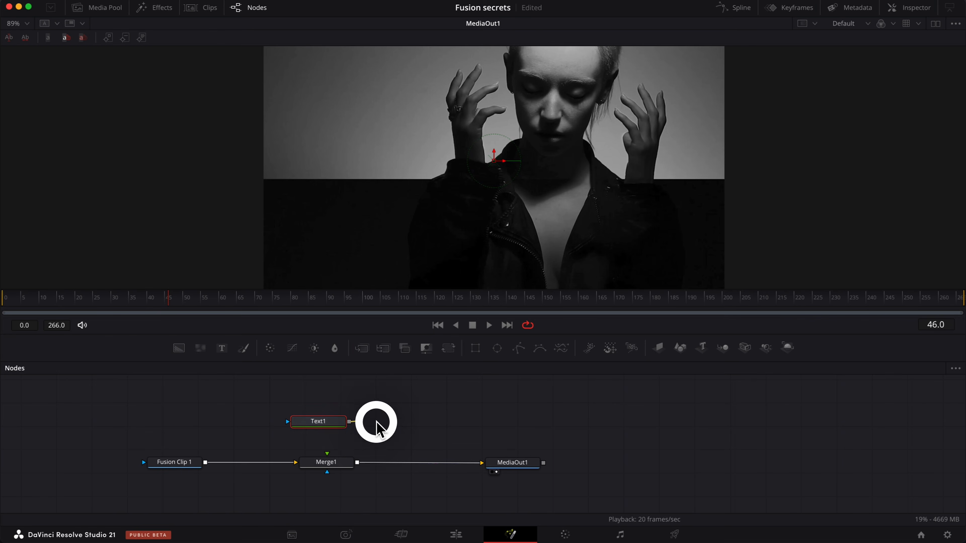
pyautogui.moveTo(377, 422); pyautogui.dragTo(327, 453)
pyautogui.moveTo(322, 420); pyautogui.dragTo(339, 420)
pyautogui.click(911, 8)
pyautogui.click(802, 156)
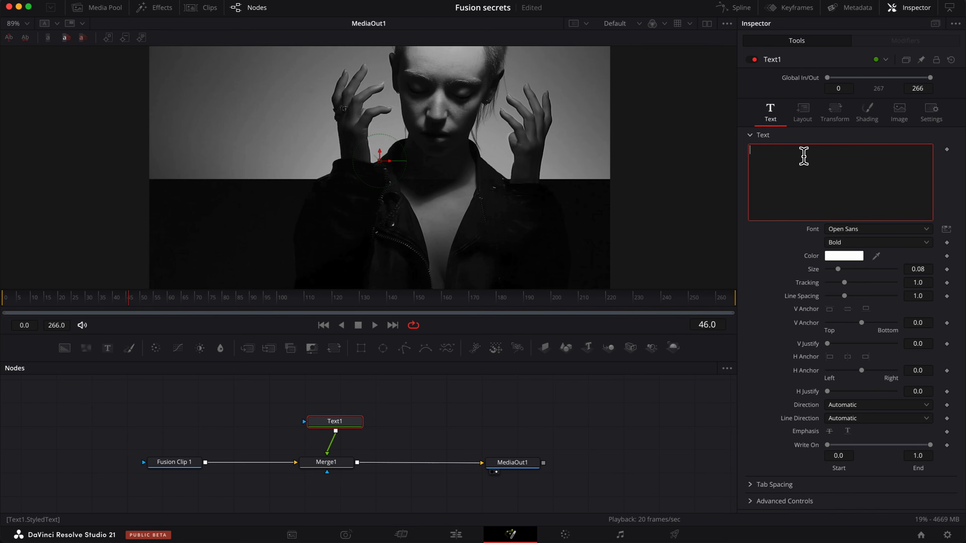
pyautogui.write('text')
pyautogui.click(627, 447)
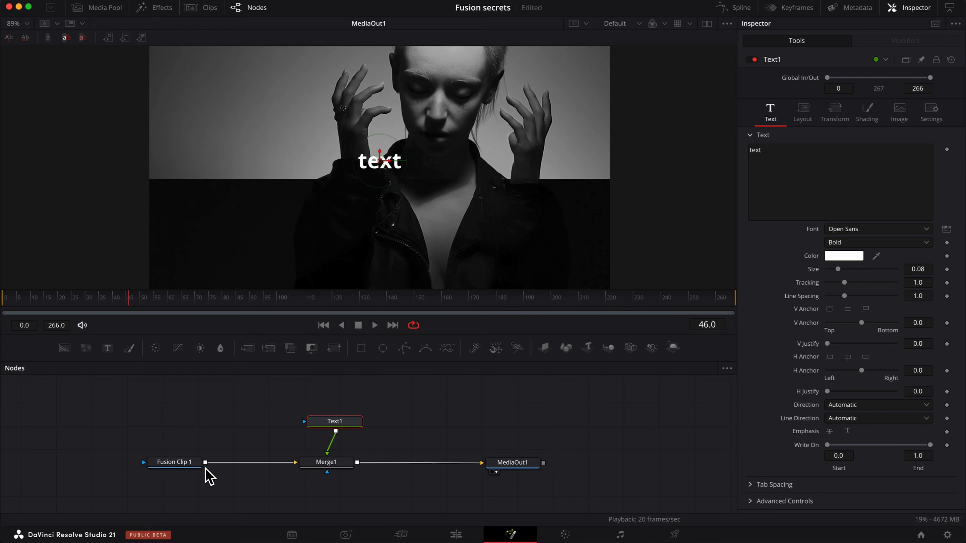
# - Insert a second Merge tool between Fusion Clip 1 and Merge1
pyautogui.click(159, 466)
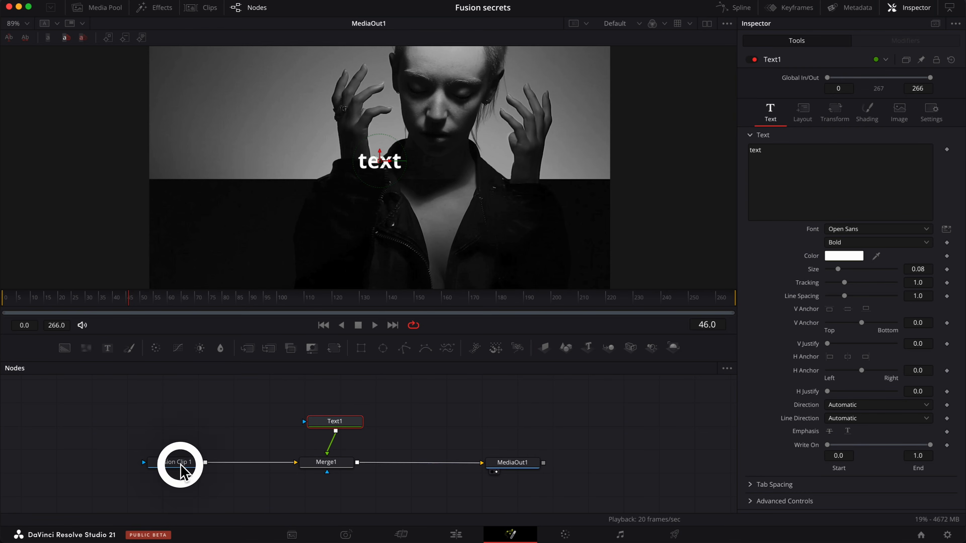
pyautogui.hotkey('shift', 'space')
pyautogui.write('merge')
pyautogui.press('Return')
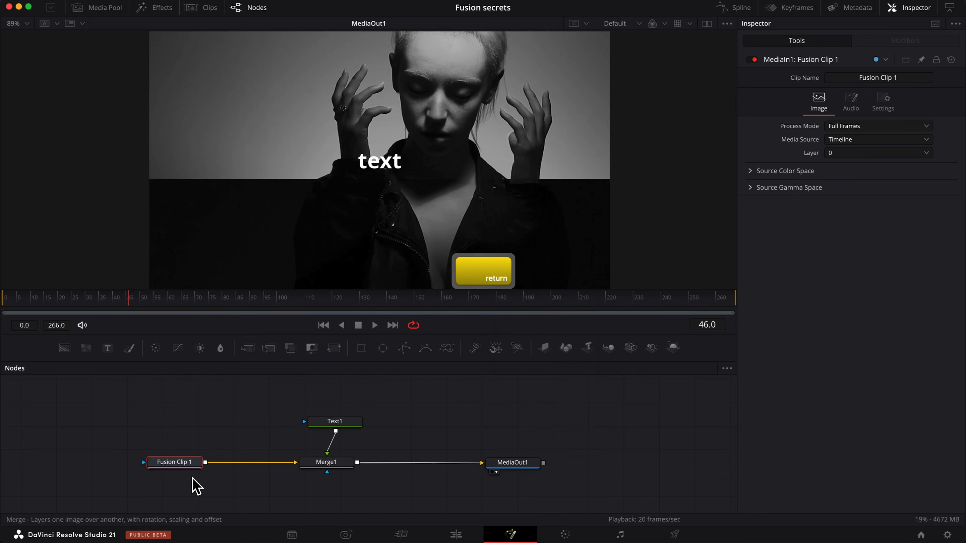
pyautogui.click(245, 464)
# - Connect a Background tool to Merge2's foreground and tidy the node positions
pyautogui.moveTo(64, 348); pyautogui.dragTo(251, 453)
pyautogui.moveTo(244, 420); pyautogui.dragTo(271, 402)
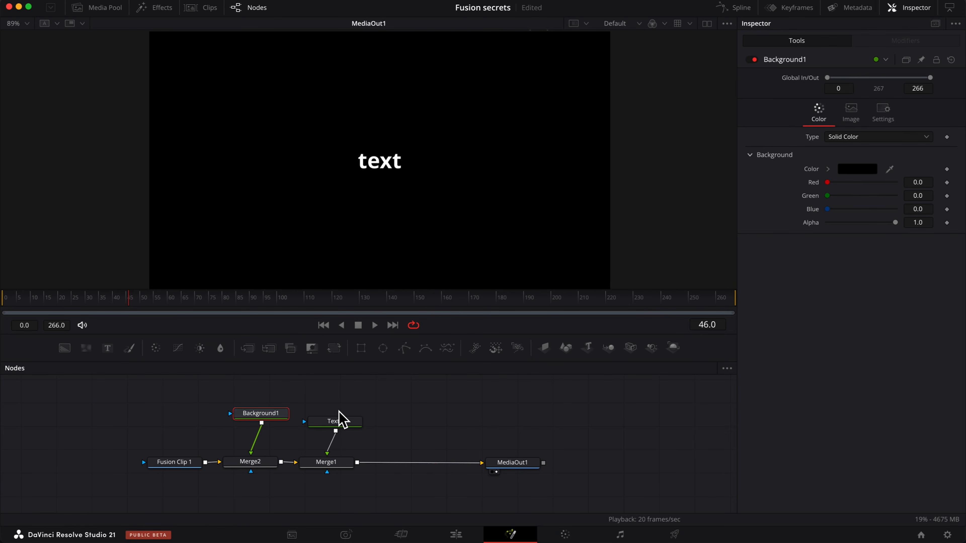
pyautogui.moveTo(180, 465); pyautogui.dragTo(153, 465)
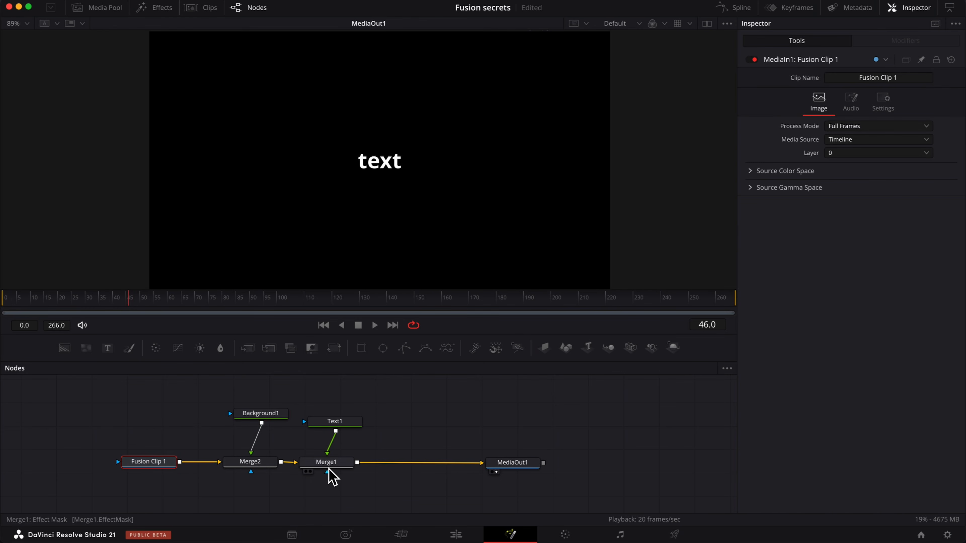
pyautogui.moveTo(270, 414); pyautogui.dragTo(251, 423)
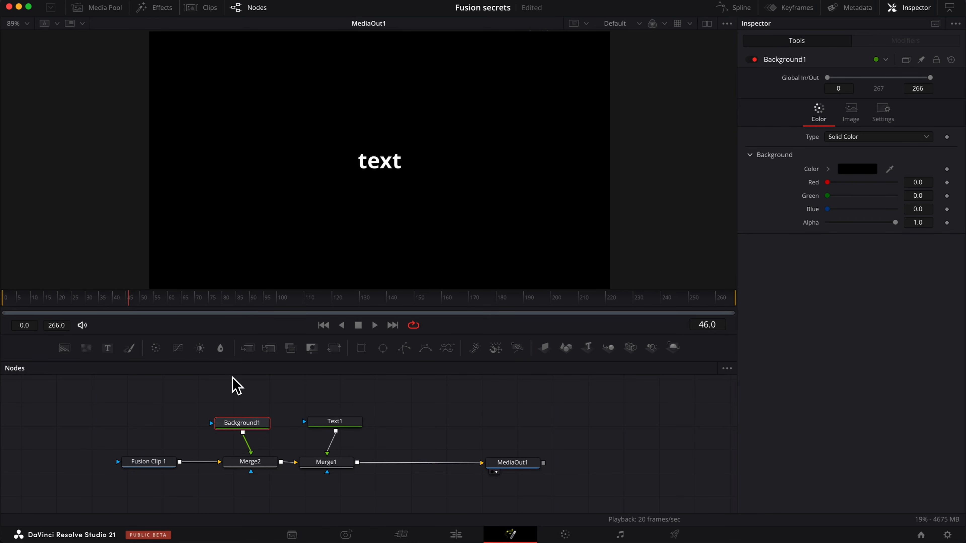
# - Mask Background1 with an Ellipse tool and enlarge the ellipse in the viewer
pyautogui.moveTo(384, 349); pyautogui.dragTo(212, 430)
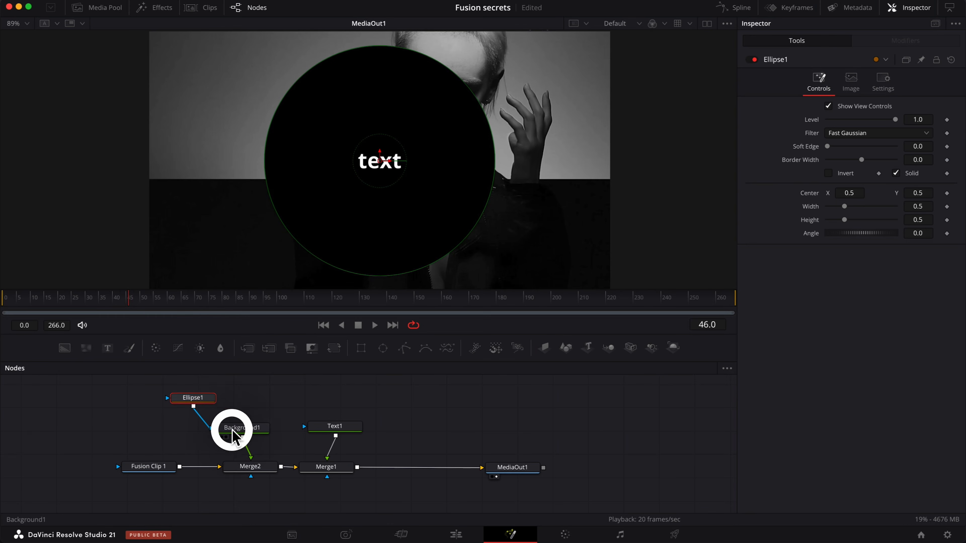
pyautogui.click(232, 431)
pyautogui.moveTo(187, 398); pyautogui.dragTo(240, 403)
pyautogui.click(247, 428)
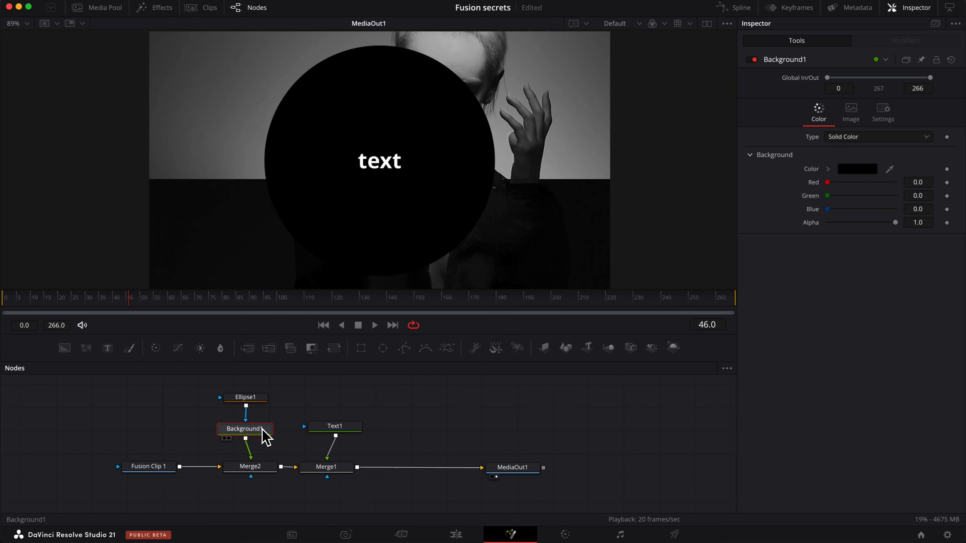
pyautogui.click(243, 399)
pyautogui.moveTo(496, 169); pyautogui.dragTo(550, 190)
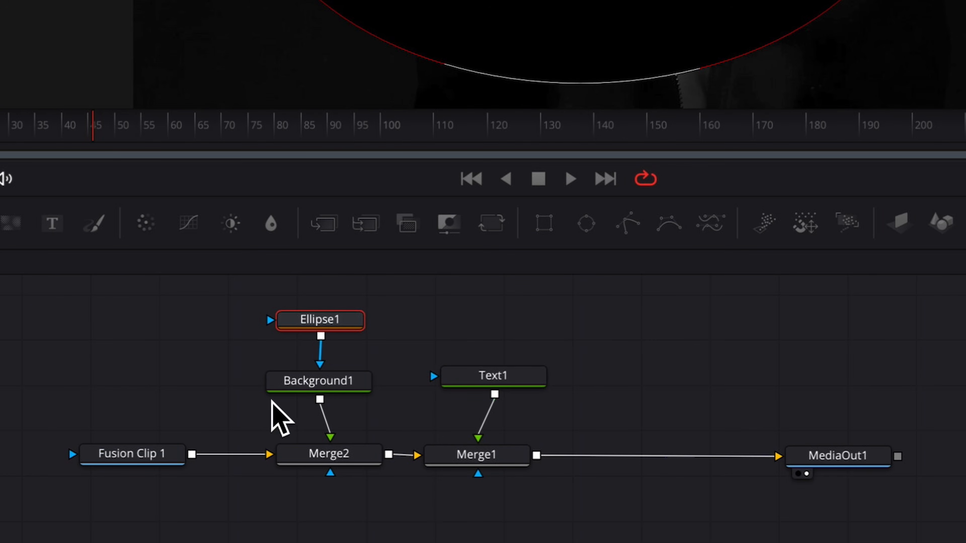
pyautogui.moveTo(485, 459); pyautogui.dragTo(582, 474)
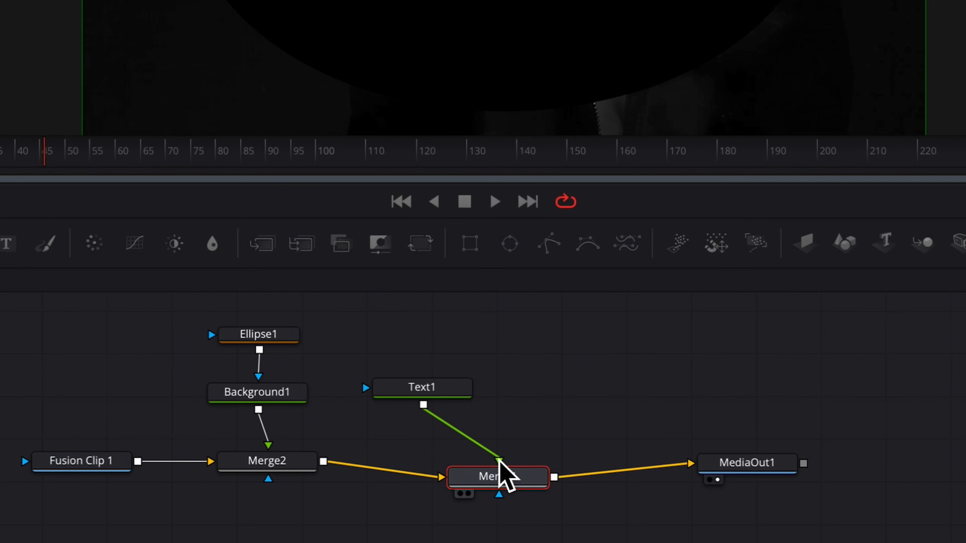
pyautogui.moveTo(378, 244); pyautogui.dragTo(693, 336)
pyautogui.moveTo(297, 244); pyautogui.dragTo(694, 398)
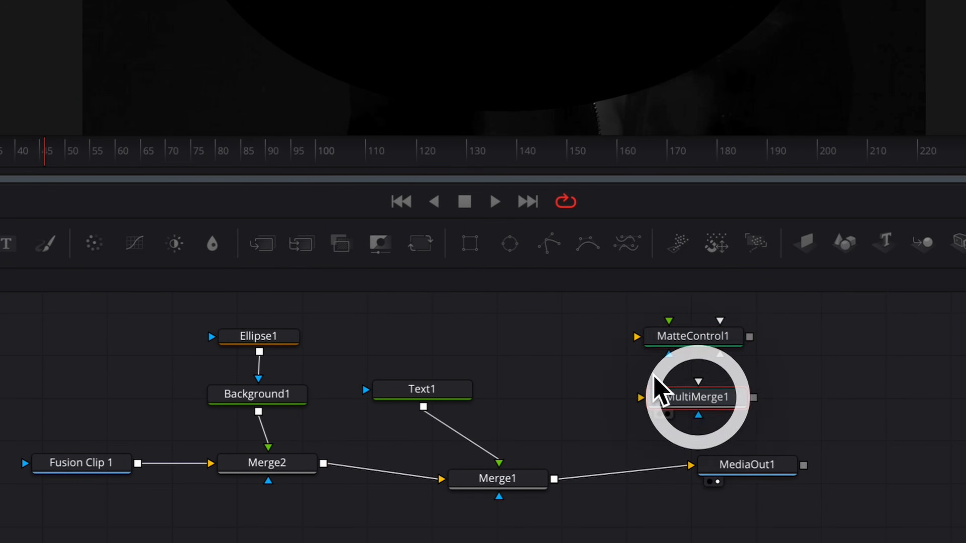
pyautogui.moveTo(203, 241); pyautogui.dragTo(897, 336)
pyautogui.moveTo(137, 243); pyautogui.dragTo(872, 398)
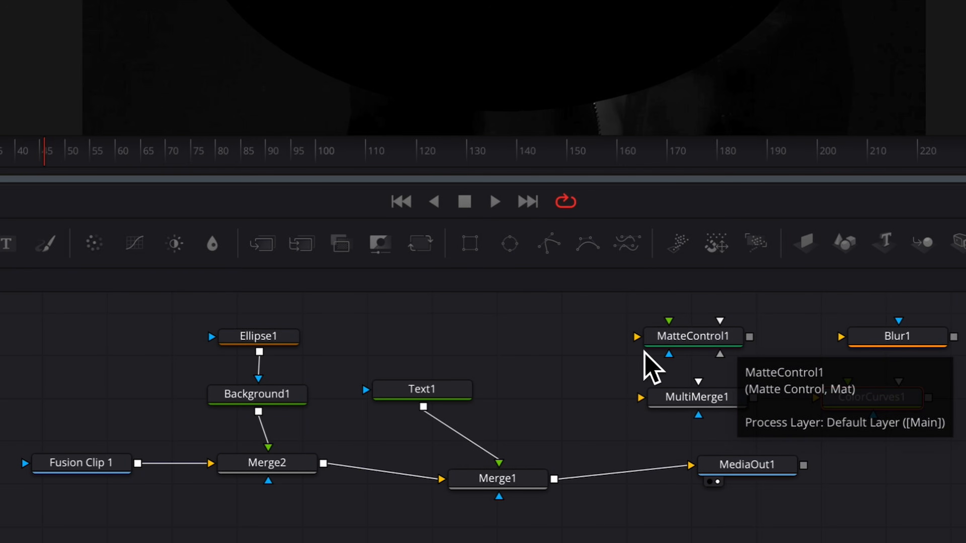
pyautogui.moveTo(962, 312); pyautogui.dragTo(605, 415)
pyautogui.press('Delete')
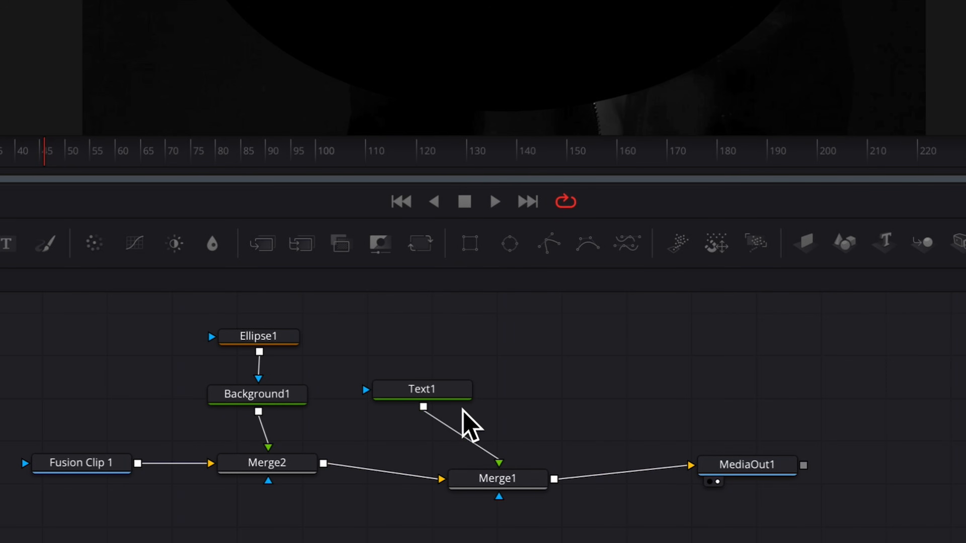
# - Move Merge1 into line and place the Text1 node below it
pyautogui.scroll(-1, 578, 443)
pyautogui.moveTo(512, 451); pyautogui.dragTo(500, 427)
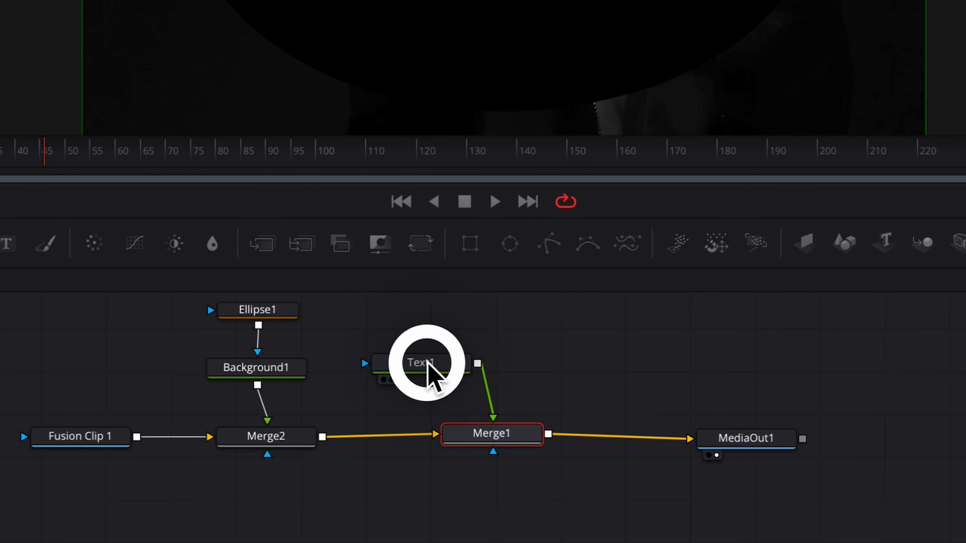
pyautogui.moveTo(426, 363); pyautogui.dragTo(401, 483)
pyautogui.click(402, 482)
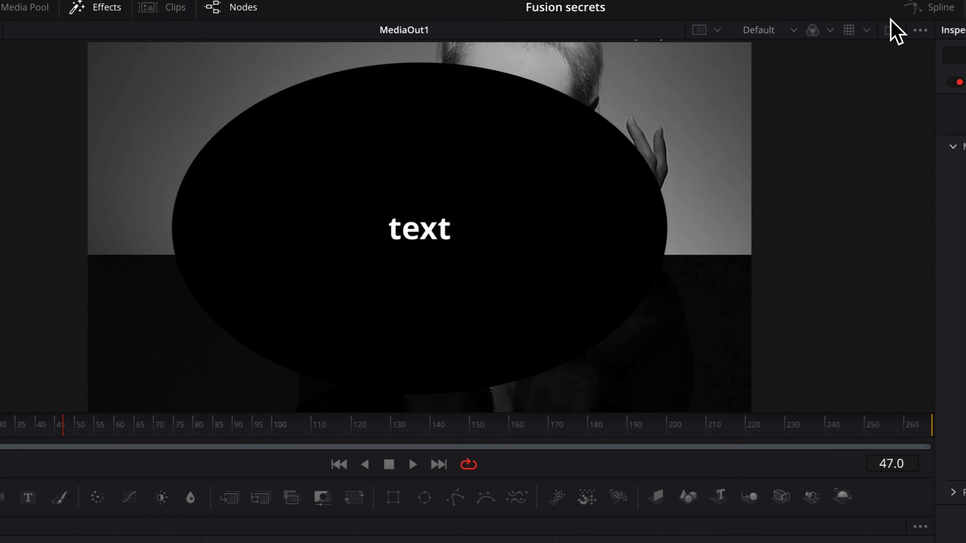
# - Switch to dual viewers and load Background1, then Fusion Clip 1, into the left viewer
pyautogui.click(894, 32)
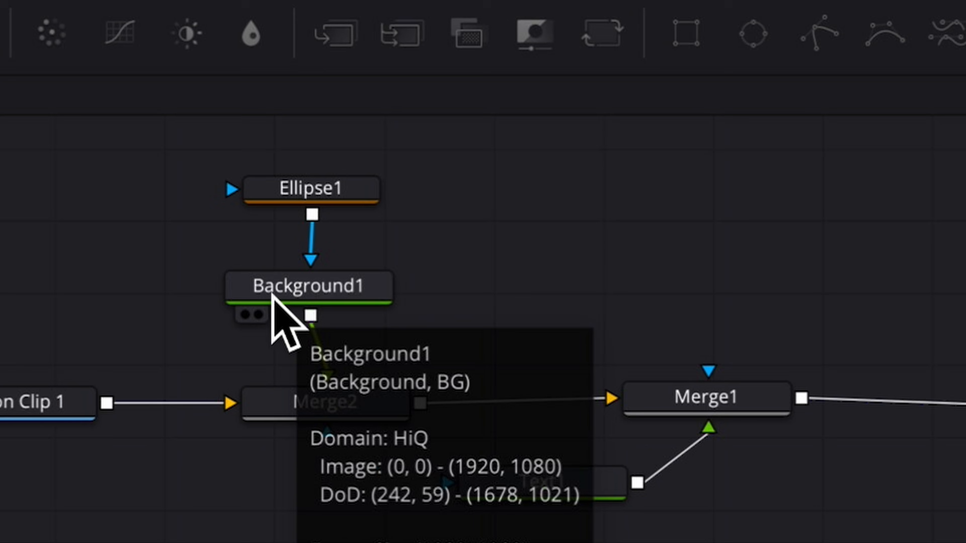
pyautogui.click(245, 314)
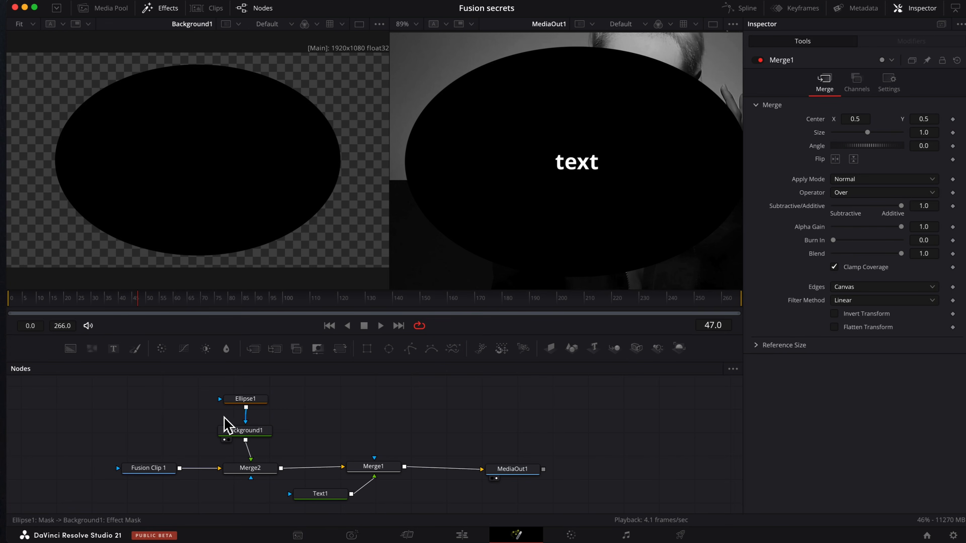
pyautogui.moveTo(148, 472); pyautogui.dragTo(242, 154)
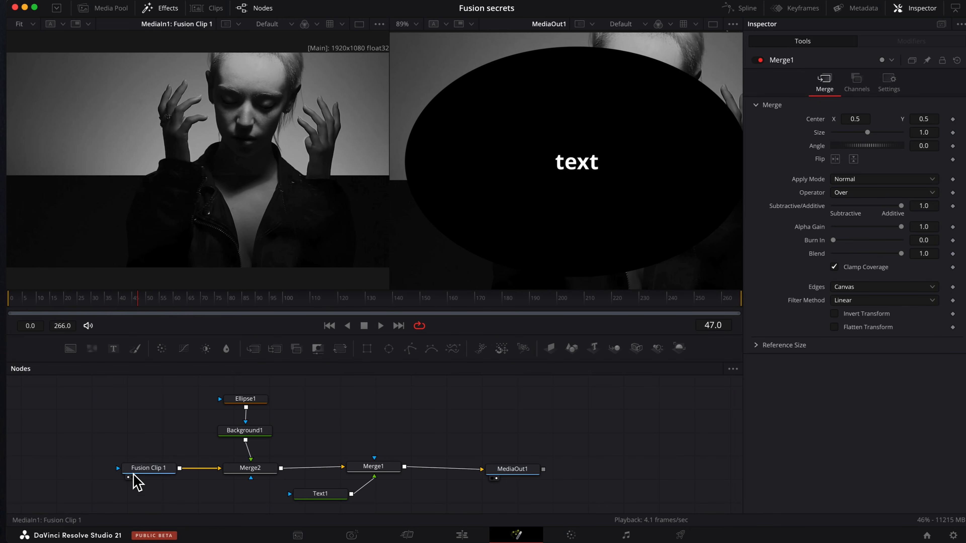
# - Select Text1 and show it in both the left and right viewers
pyautogui.click(323, 494)
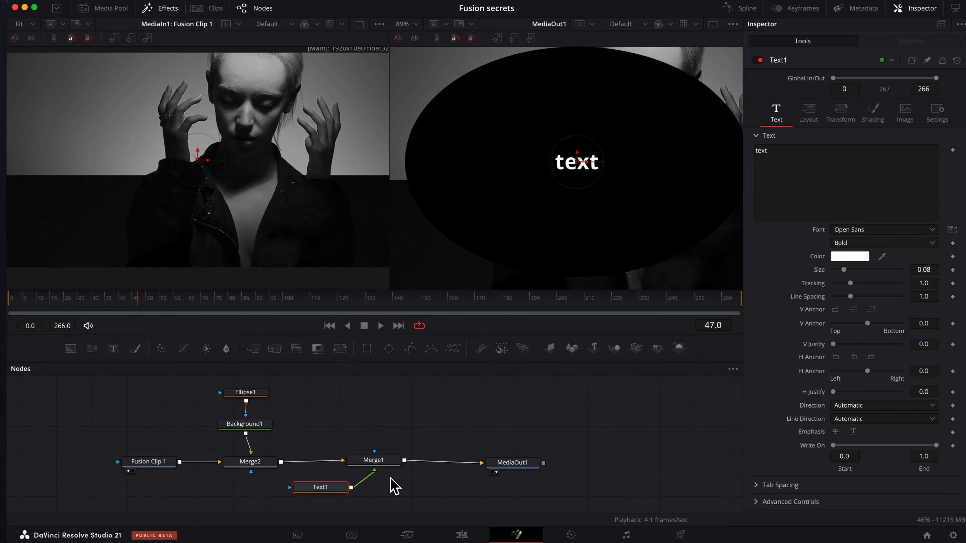
pyautogui.press('1')
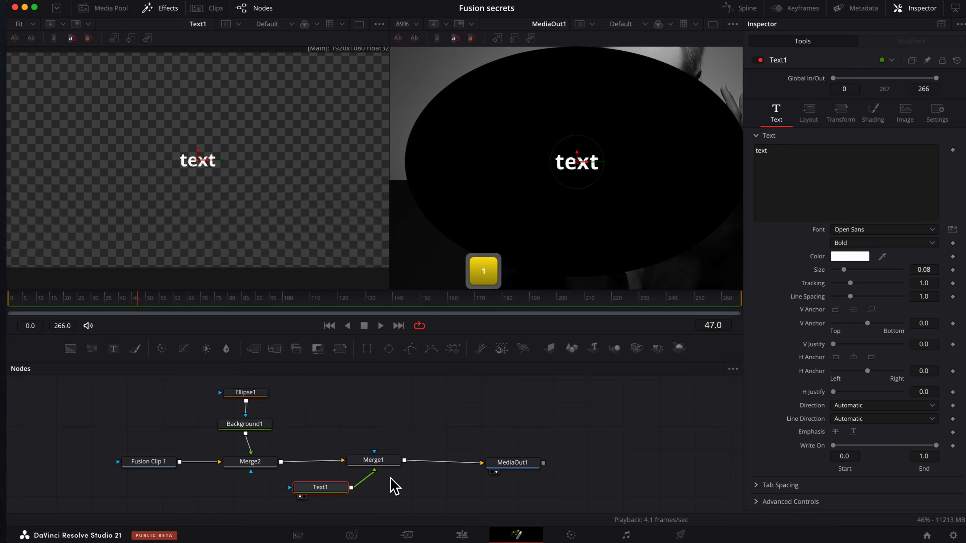
pyautogui.press('2')
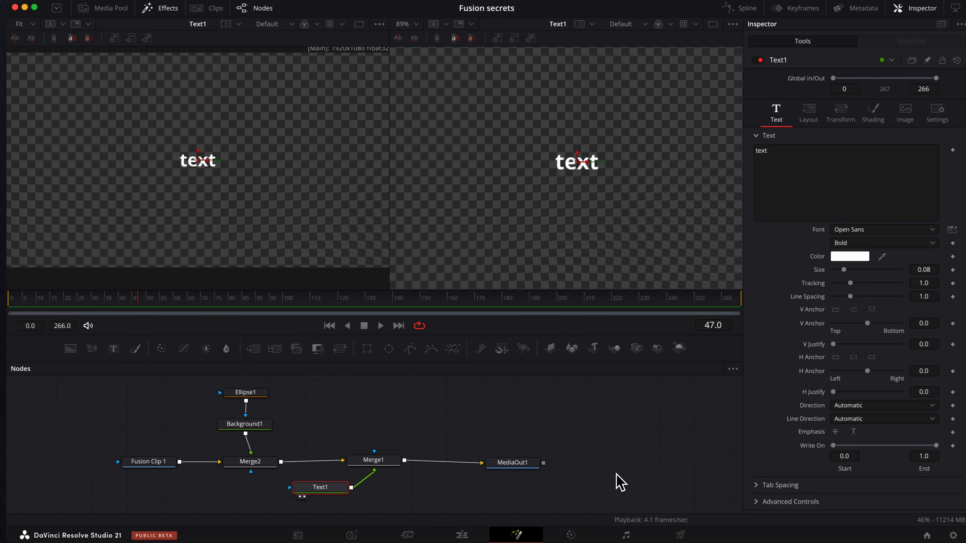
# - Select Merge1, turn on its versions and reduce its size to 0.41 in version 1
pyautogui.click(496, 471)
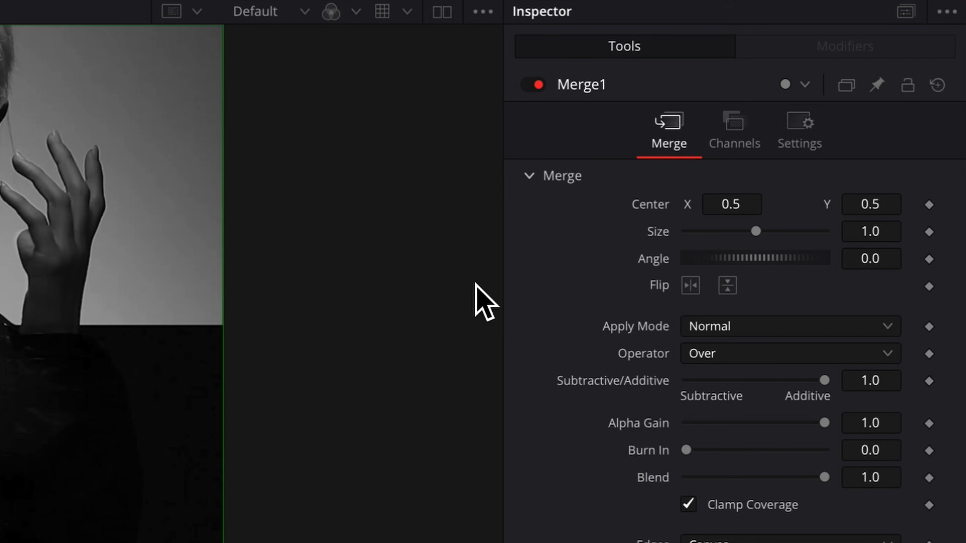
pyautogui.click(850, 86)
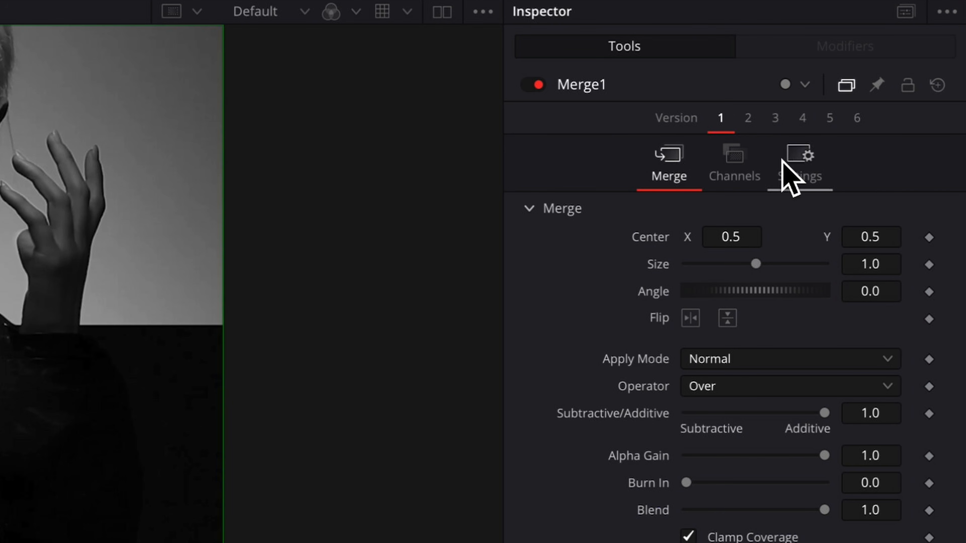
pyautogui.moveTo(756, 263); pyautogui.dragTo(714, 263)
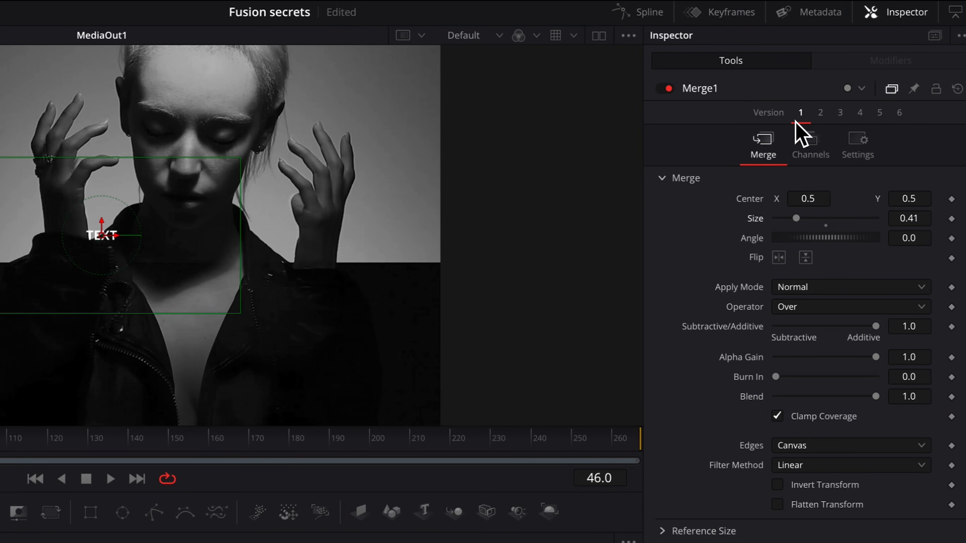
# - Switch Merge1 to version 2 and enlarge its size to 3.16
pyautogui.click(822, 113)
pyautogui.click(797, 219)
pyautogui.moveTo(796, 219); pyautogui.dragTo(858, 227)
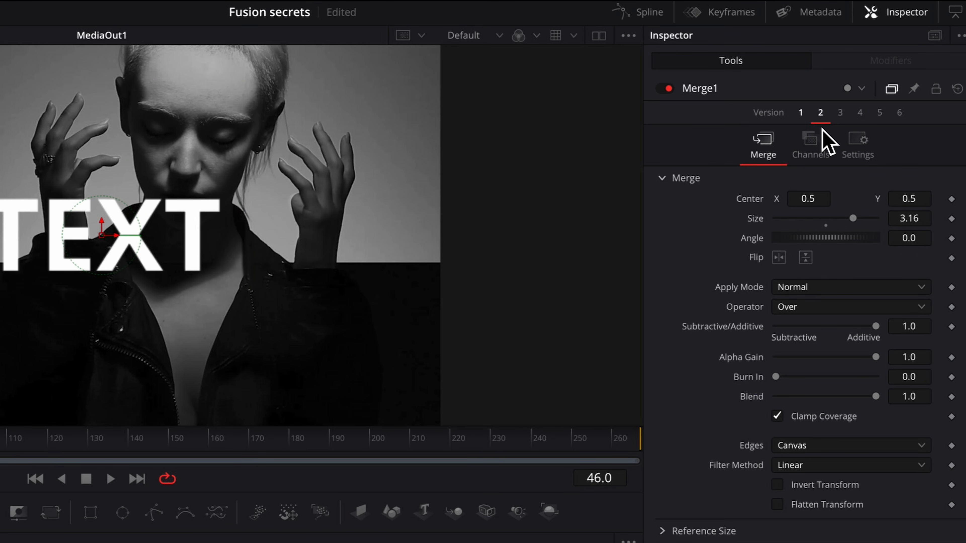
# - Toggle between Merge1's versions 1 and 2, ending on version 1
pyautogui.click(800, 112)
pyautogui.click(820, 114)
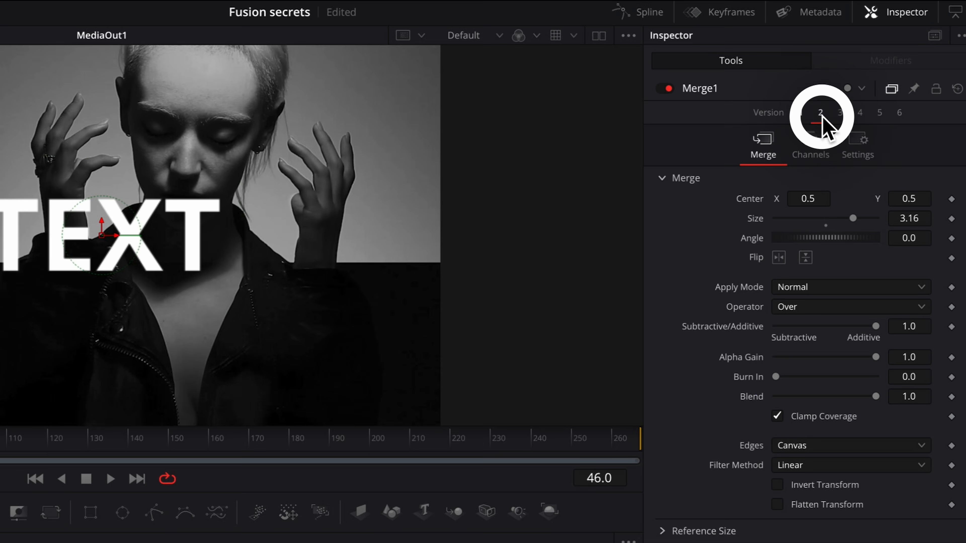
pyautogui.click(802, 114)
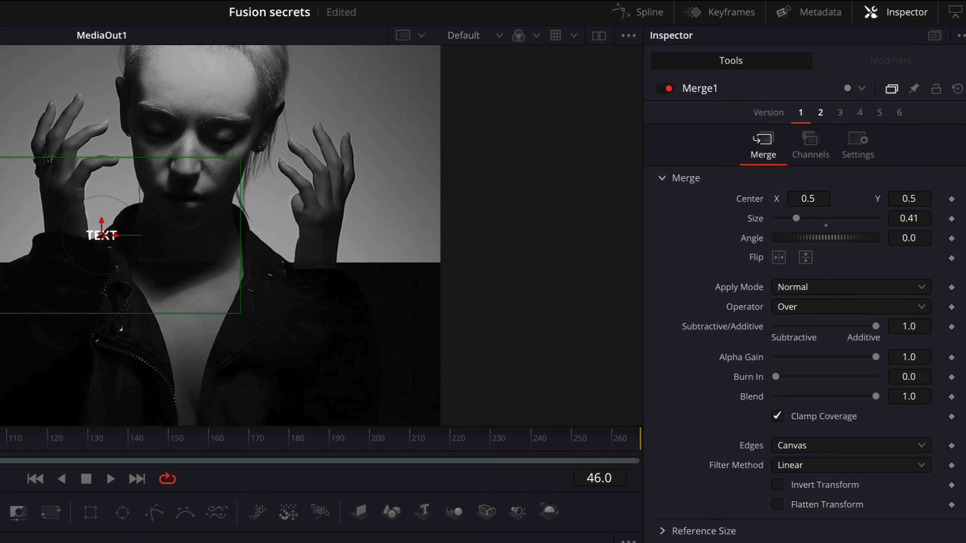
# - Pin Merge1's controls in the inspector and select Text1 to show both tools' settings together
pyautogui.click(914, 89)
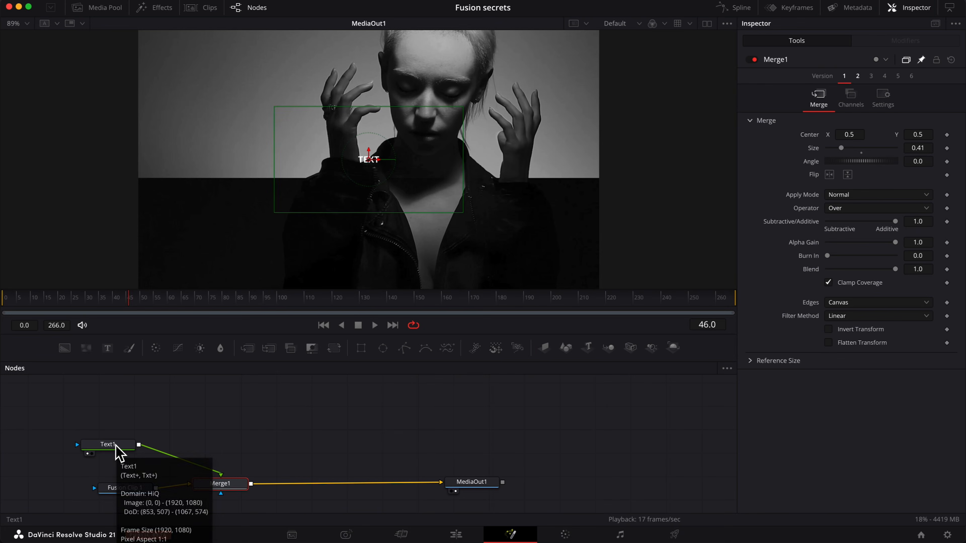
pyautogui.click(116, 445)
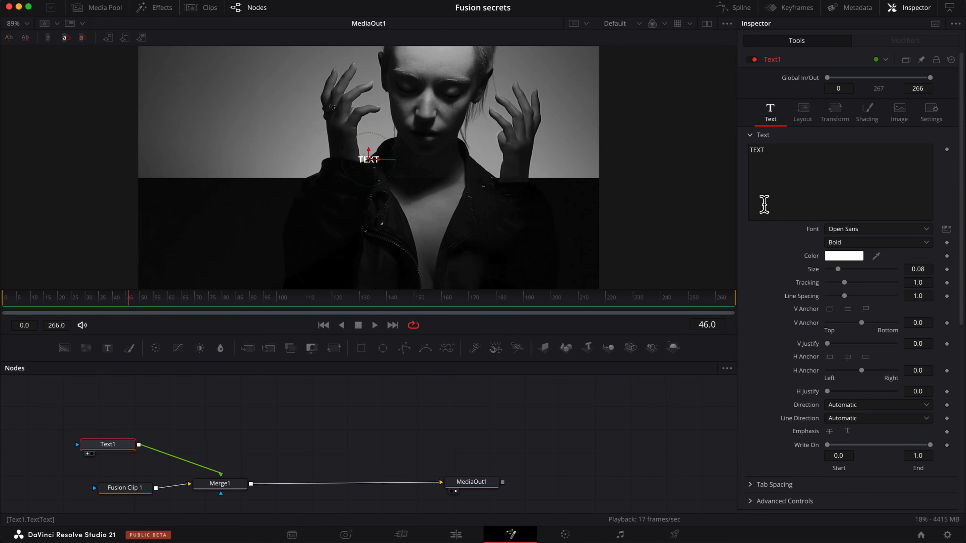
pyautogui.scroll(-5, 852, 325)
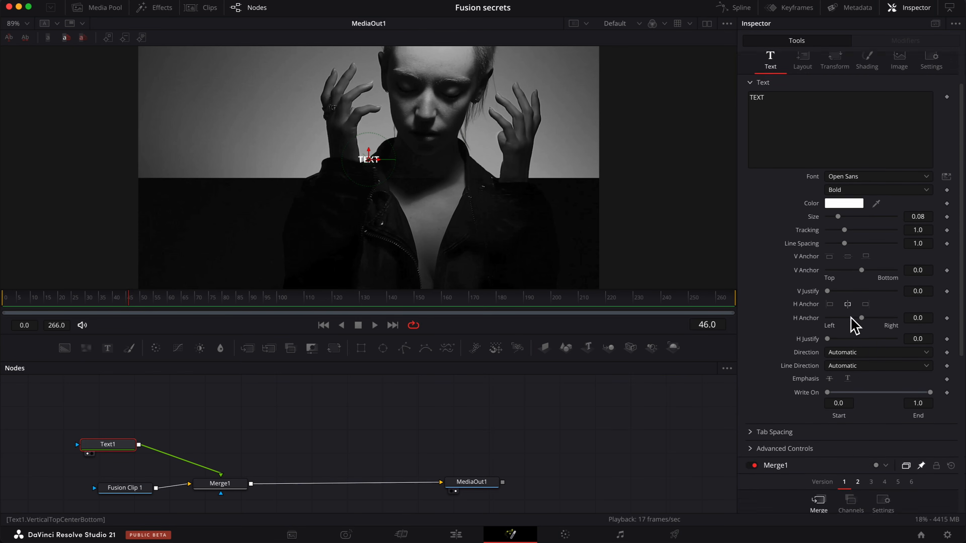
pyautogui.scroll(-7, 852, 325)
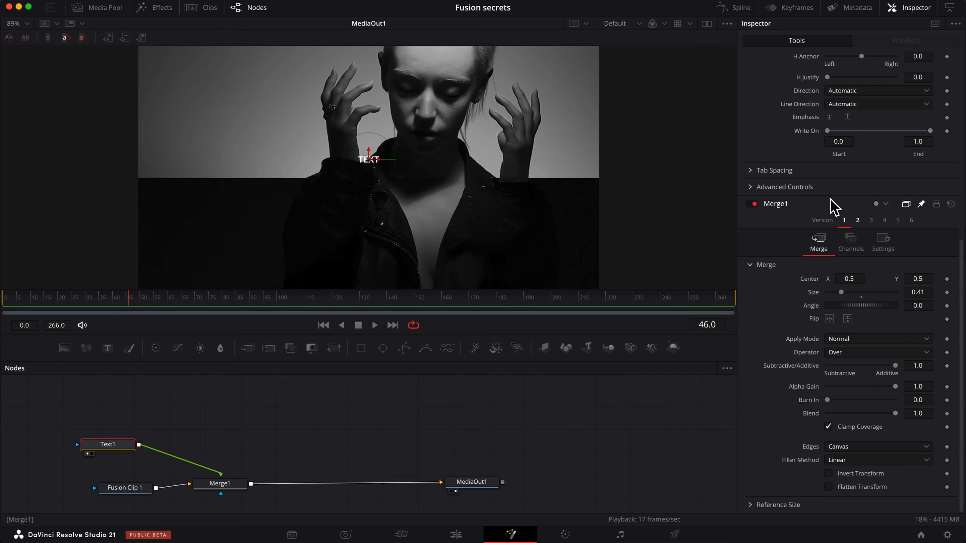
pyautogui.scroll(12, 852, 295)
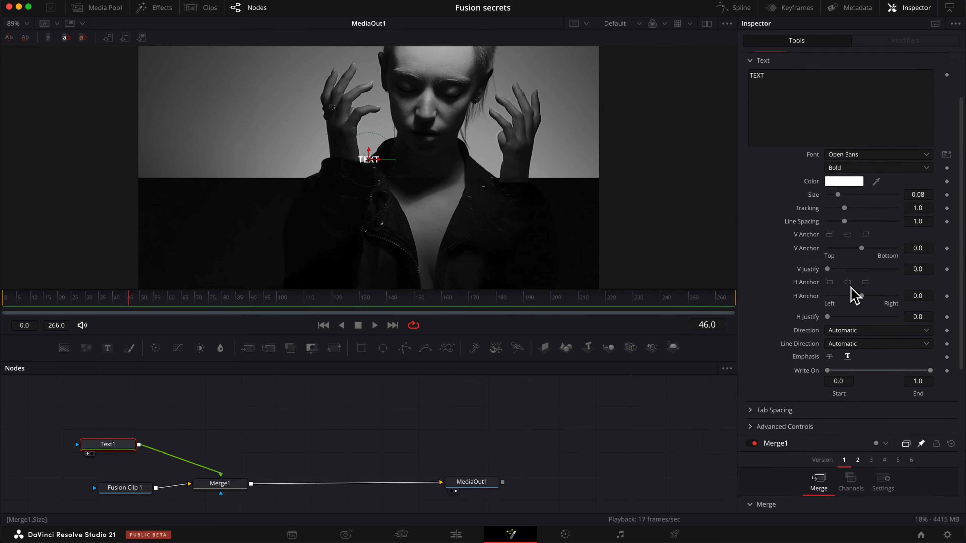
pyautogui.scroll(-5, 853, 296)
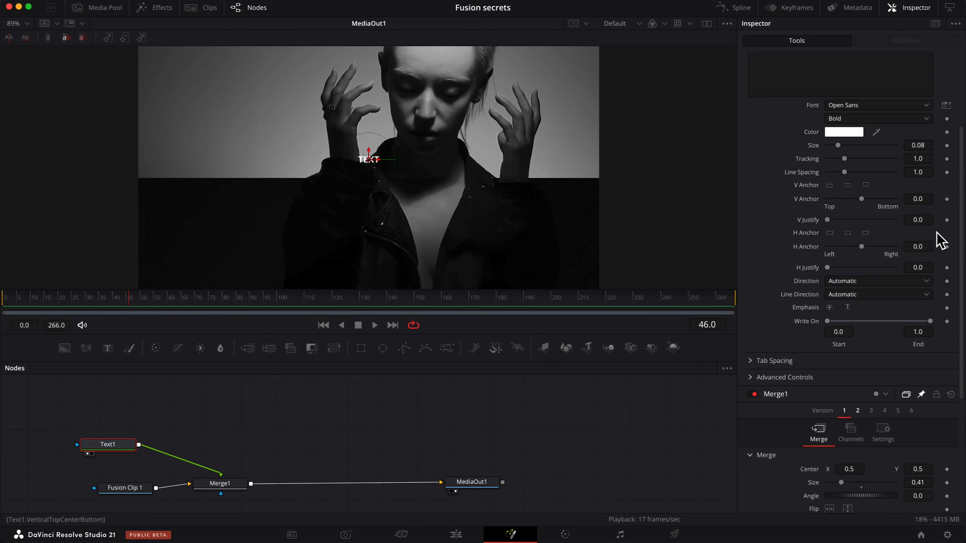
pyautogui.scroll(-7, 873, 212)
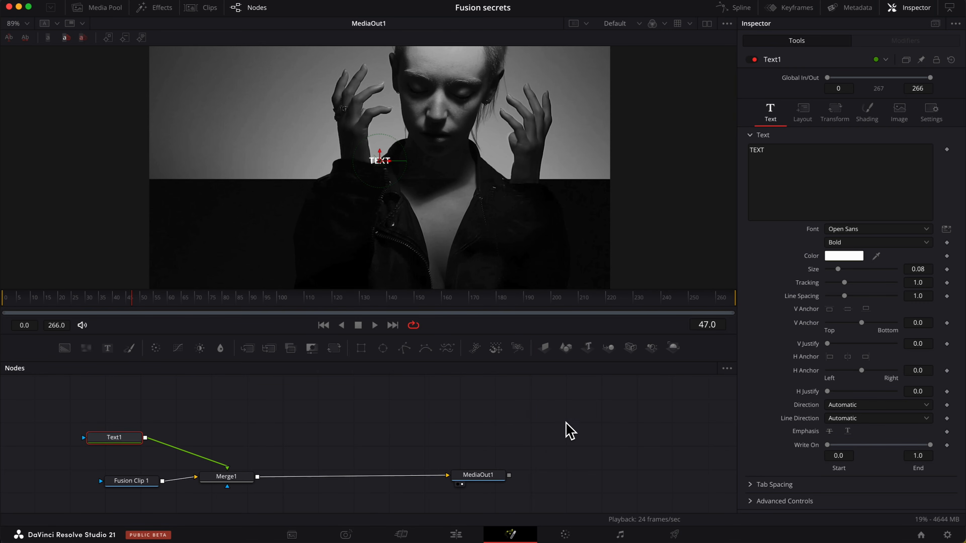
# - Add a MediaIn node via the search tool and place it above MediaOut1
pyautogui.click(564, 426)
pyautogui.hotkey('shift', 'space')
pyautogui.write('medi')
pyautogui.press('Return')
pyautogui.moveTo(576, 421); pyautogui.dragTo(491, 425)
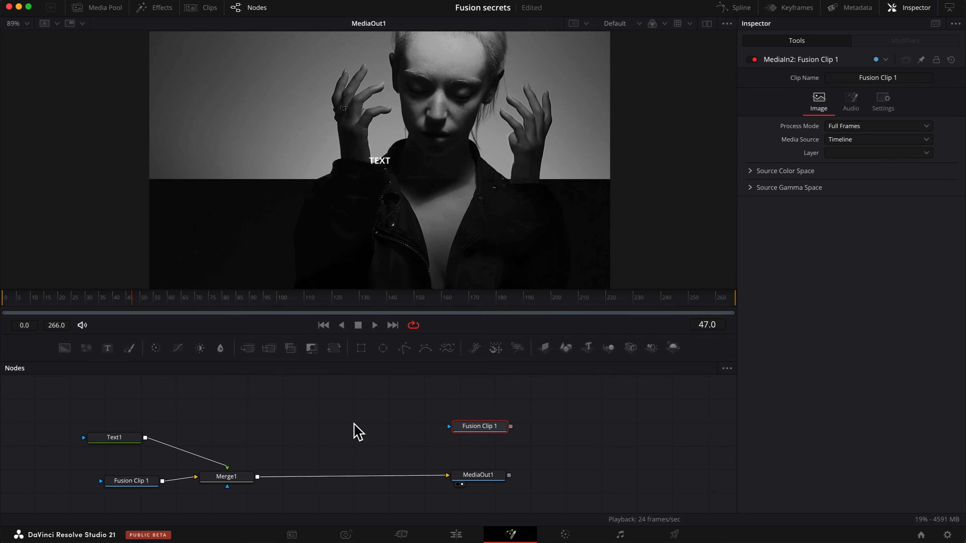
pyautogui.moveTo(499, 426)
pyautogui.mouseDown()
pyautogui.moveTo(498, 411)
pyautogui.moveTo(475, 417)
pyautogui.moveTo(485, 417)
pyautogui.mouseUp()
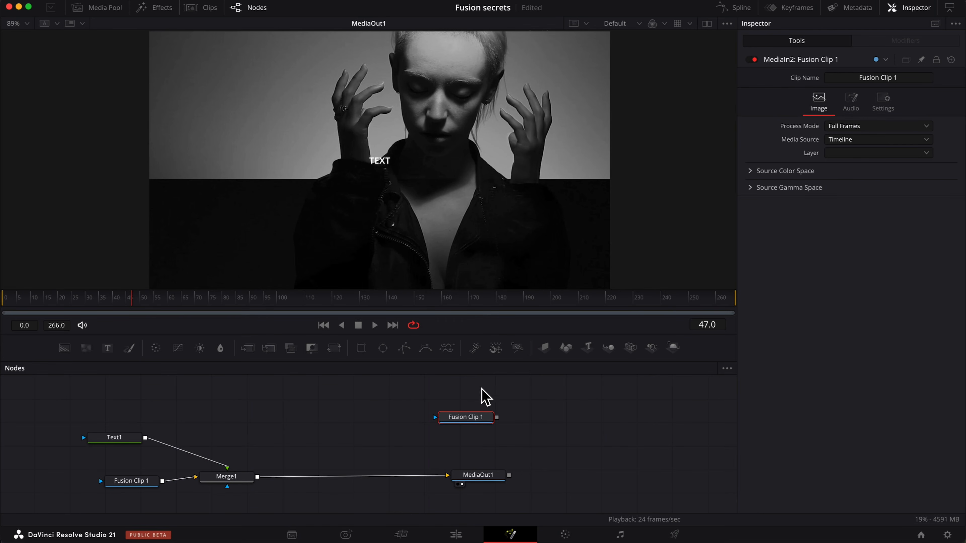
# - Play and stop the composition, then move the playhead to about frame 56
pyautogui.click(374, 326)
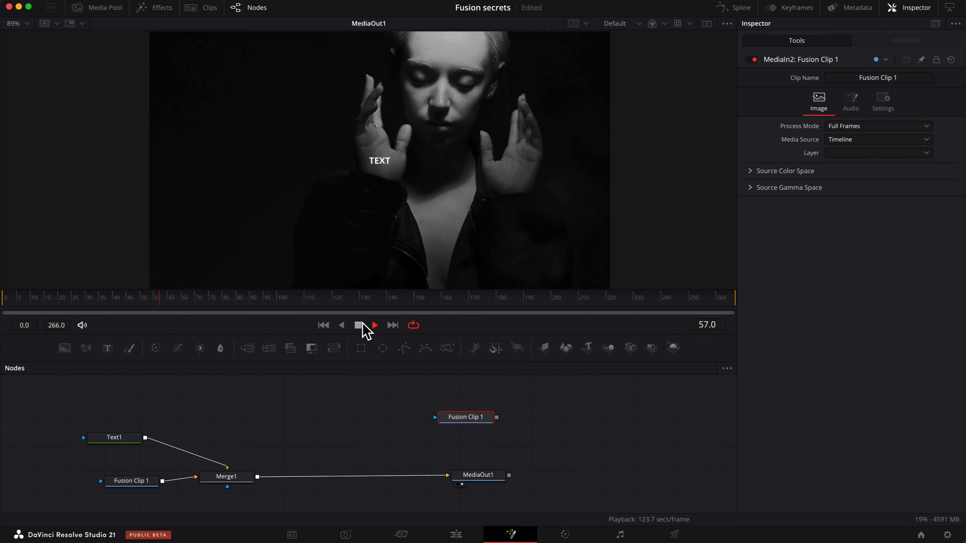
pyautogui.click(359, 325)
pyautogui.click(157, 297)
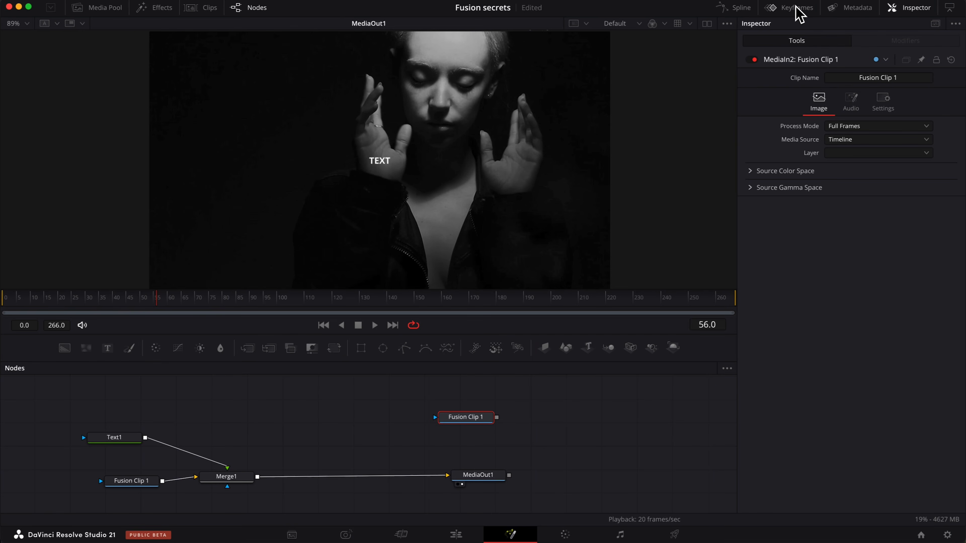
# - Open the Keyframes editor and expand the MediaIn2 entry to inspect its tracks
pyautogui.click(797, 8)
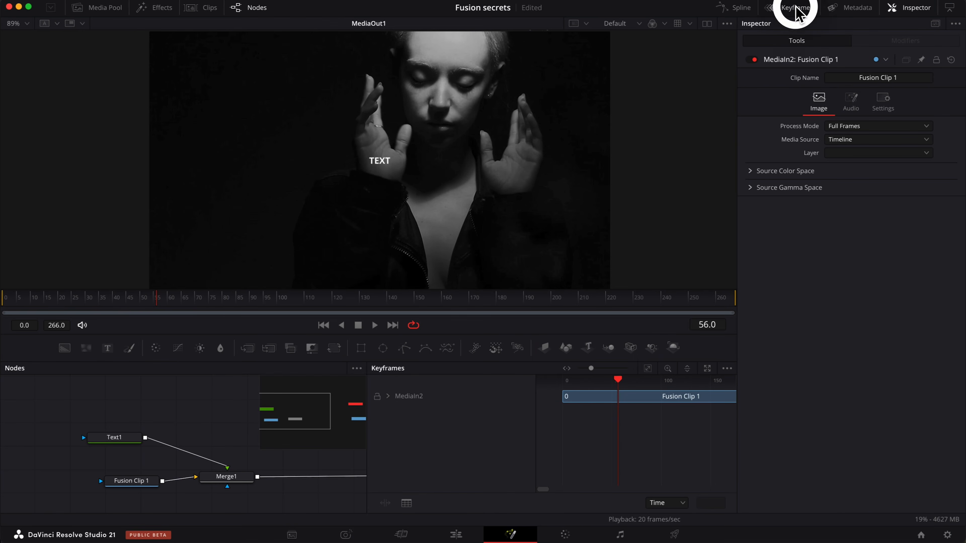
pyautogui.click(919, 9)
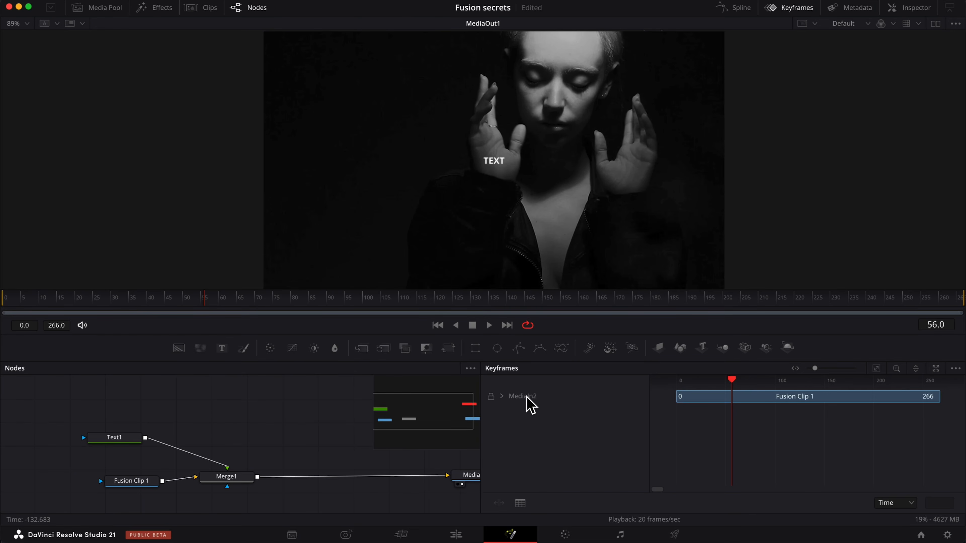
pyautogui.hscroll(10, 324, 446)
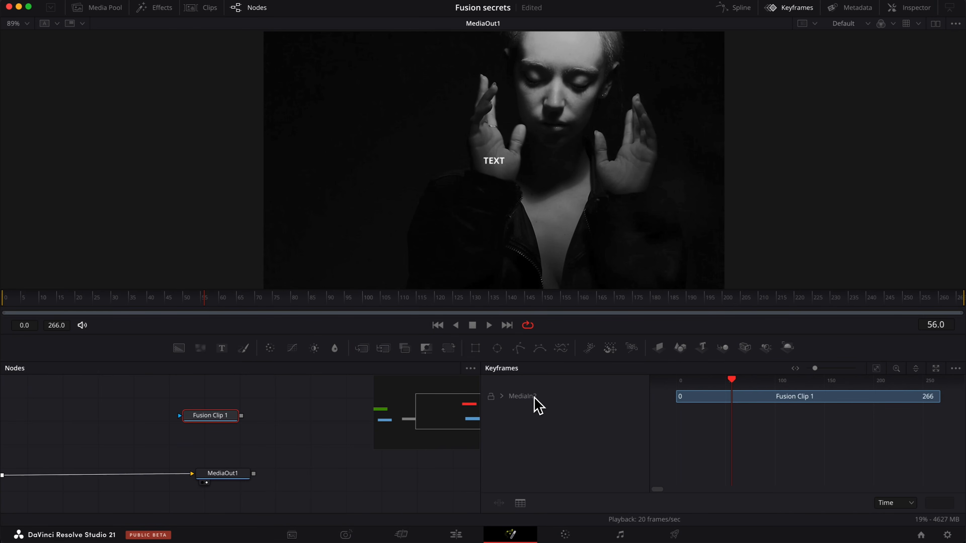
pyautogui.click(501, 397)
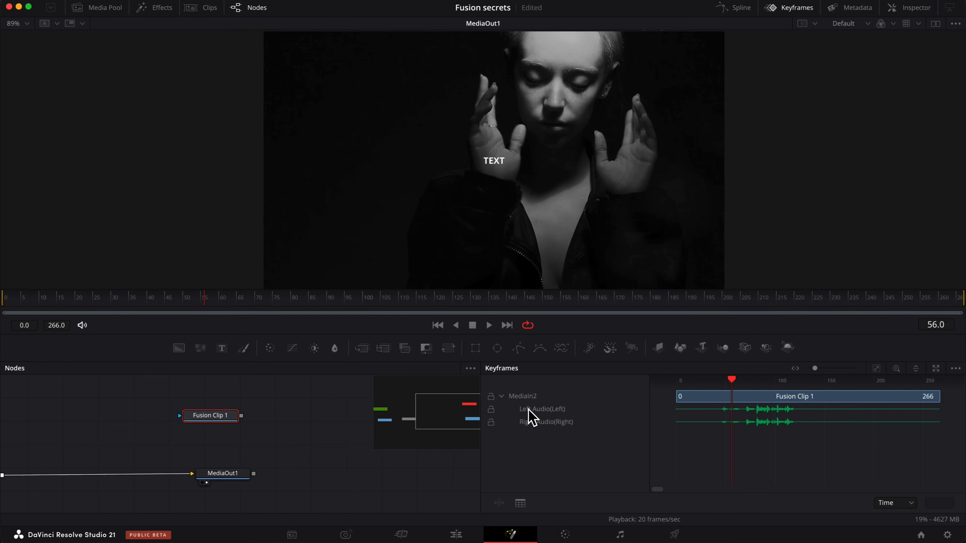
pyautogui.click(957, 369)
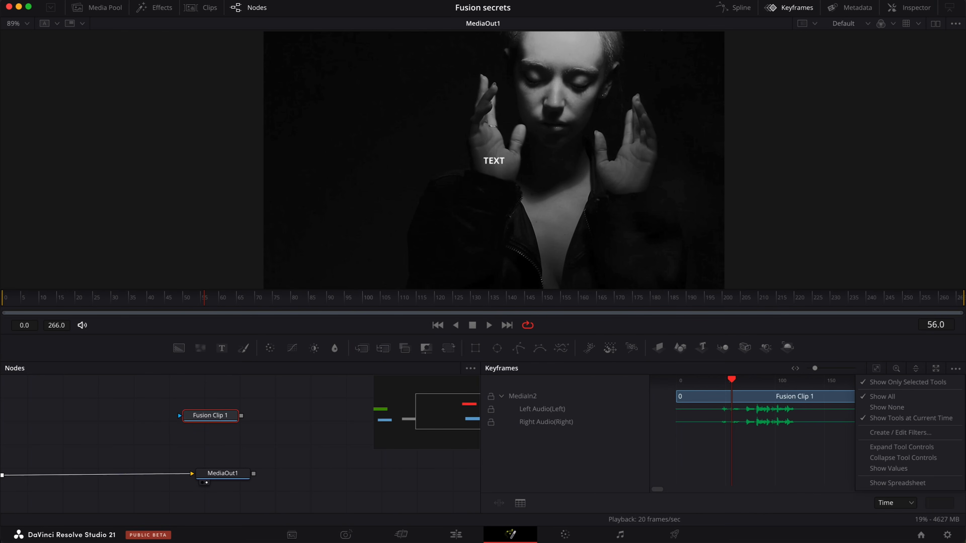
pyautogui.click(954, 369)
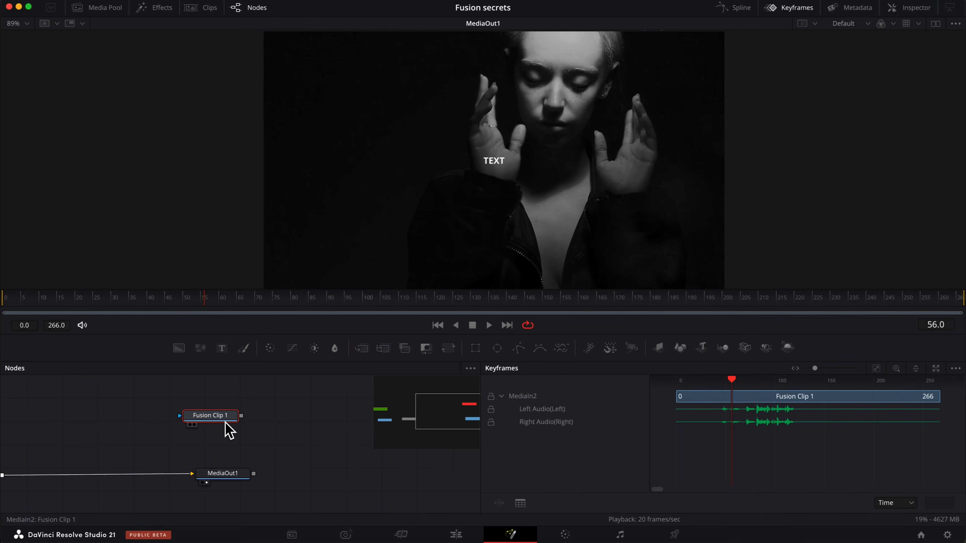
pyautogui.hscroll(-5, 226, 427)
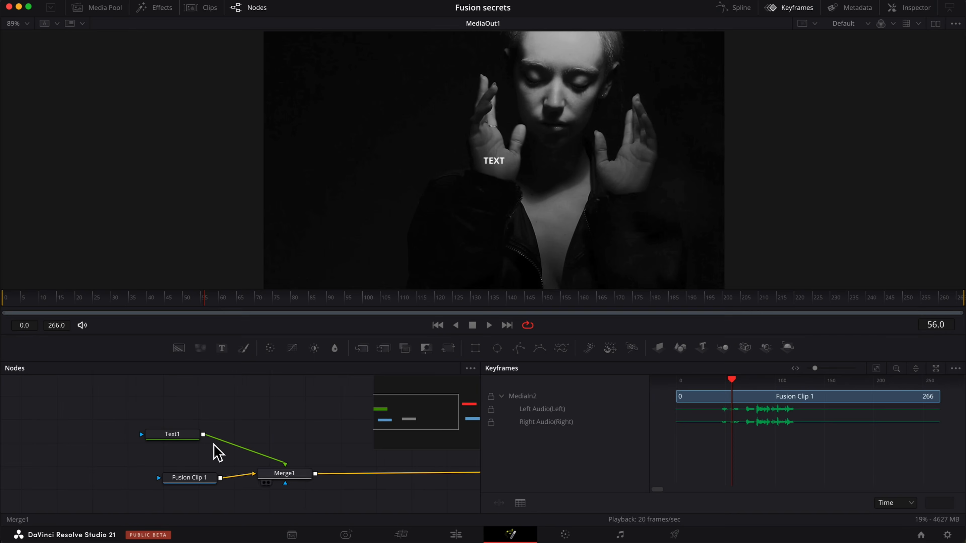
# - Select Text1, reopen the inspector and add a Size keyframe at frame 19
pyautogui.click(166, 437)
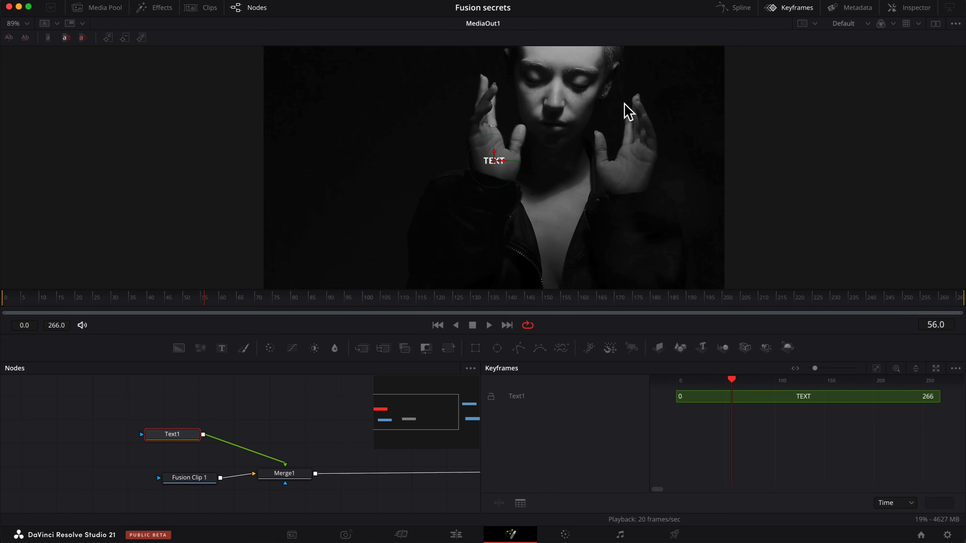
pyautogui.click(909, 7)
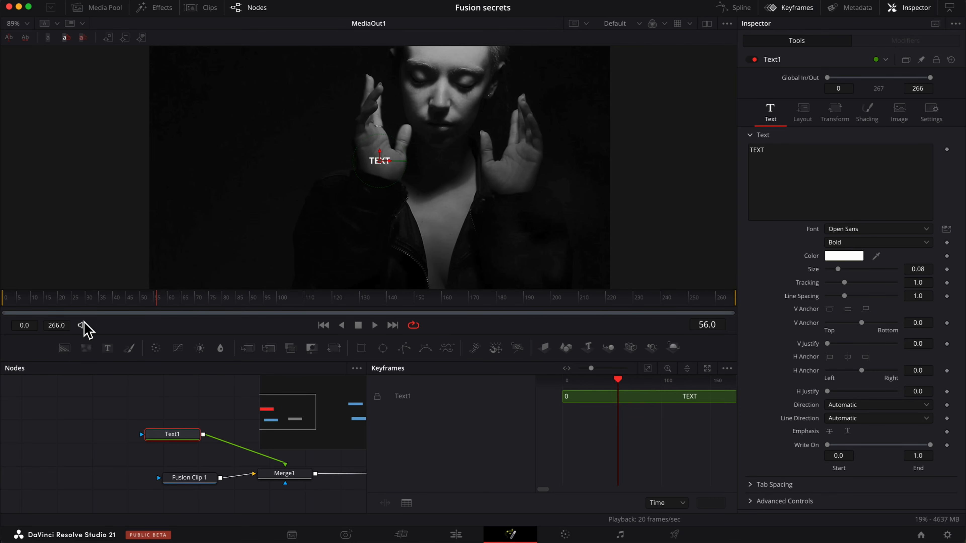
pyautogui.click(55, 298)
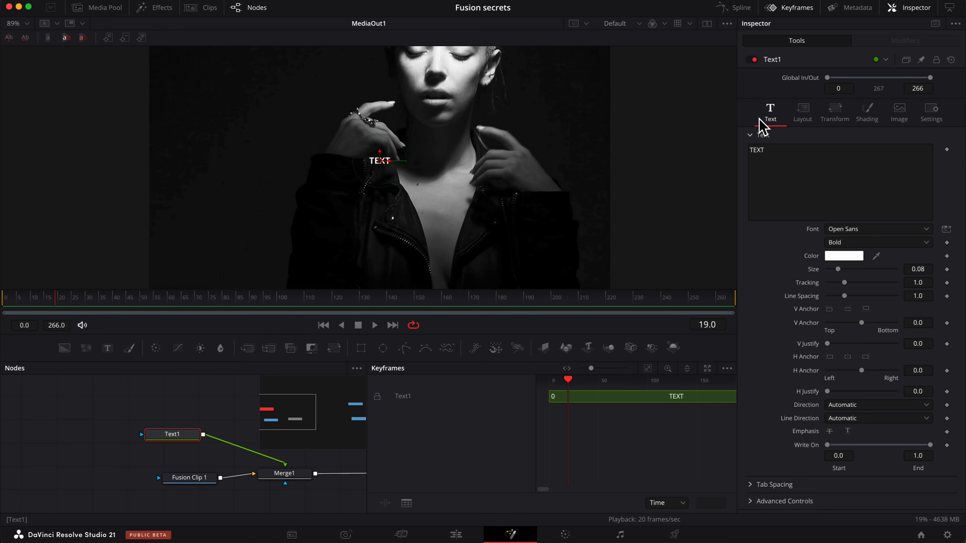
pyautogui.click(947, 269)
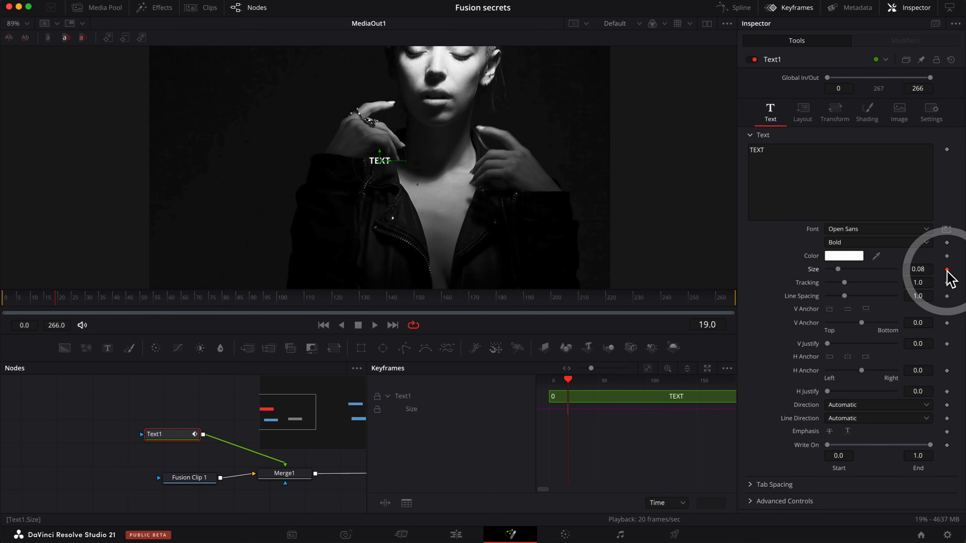
# - Go to frame 52 and set Text1's size to 0.3386, creating a second keyframe
pyautogui.click(144, 299)
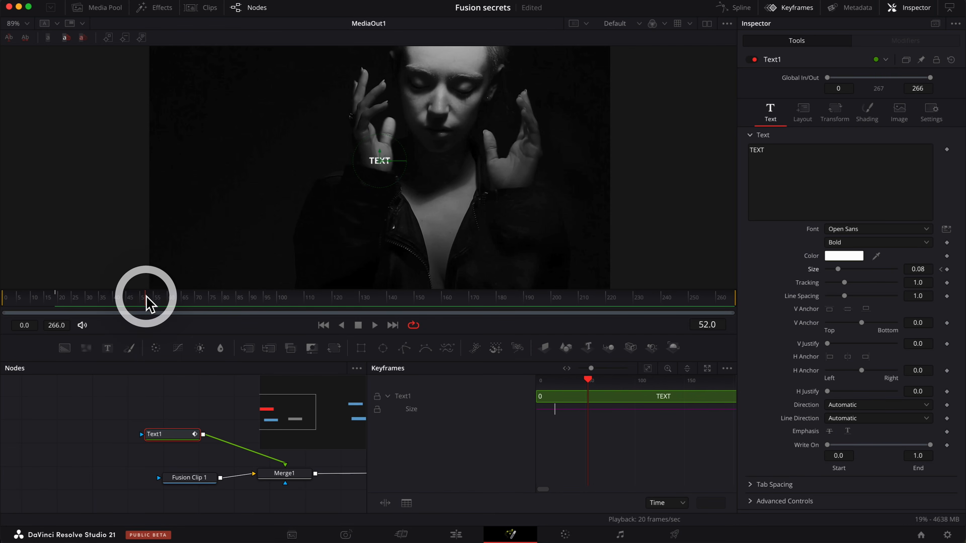
pyautogui.click(838, 269)
pyautogui.moveTo(837, 269); pyautogui.dragTo(873, 269)
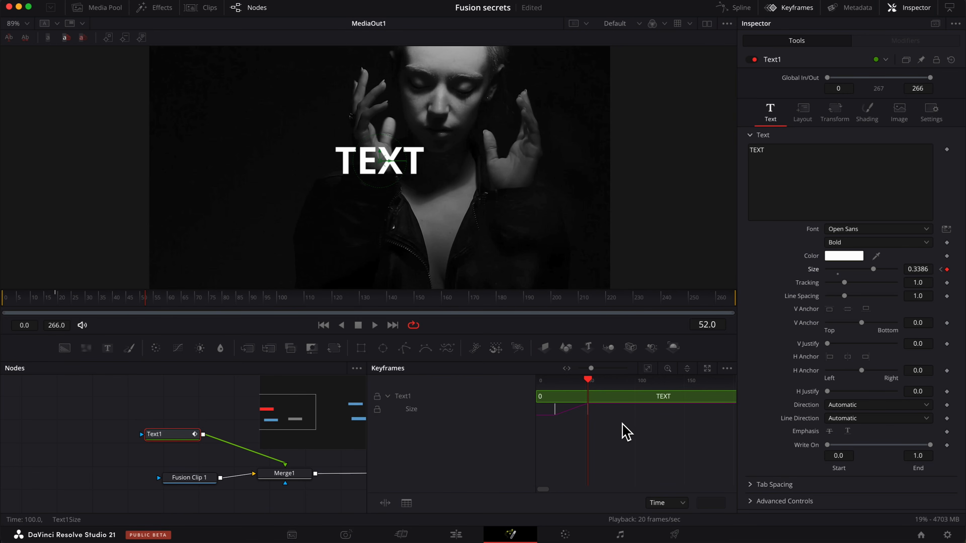
# - Switch from the Keyframes editor to the Spline editor and display Text1's Size curve
pyautogui.click(593, 419)
pyautogui.moveTo(592, 414)
pyautogui.mouseDown()
pyautogui.moveTo(613, 412)
pyautogui.moveTo(571, 414)
pyautogui.moveTo(649, 416)
pyautogui.moveTo(589, 419)
pyautogui.mouseUp()
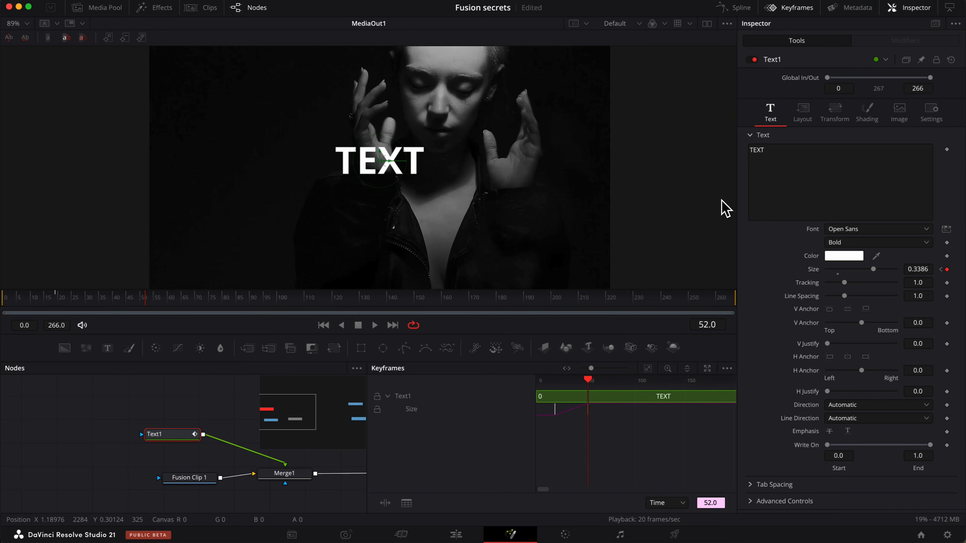
pyautogui.click(735, 8)
pyautogui.click(795, 8)
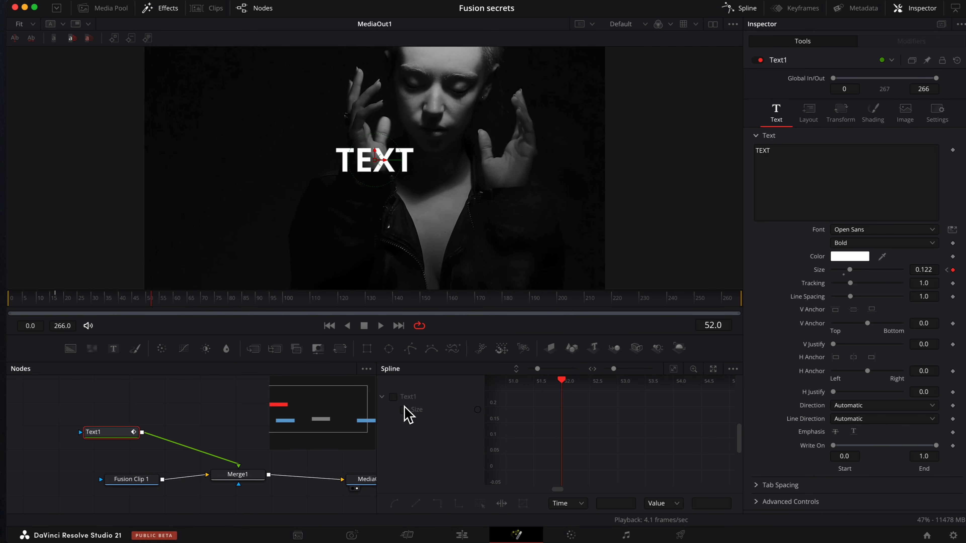
pyautogui.click(394, 397)
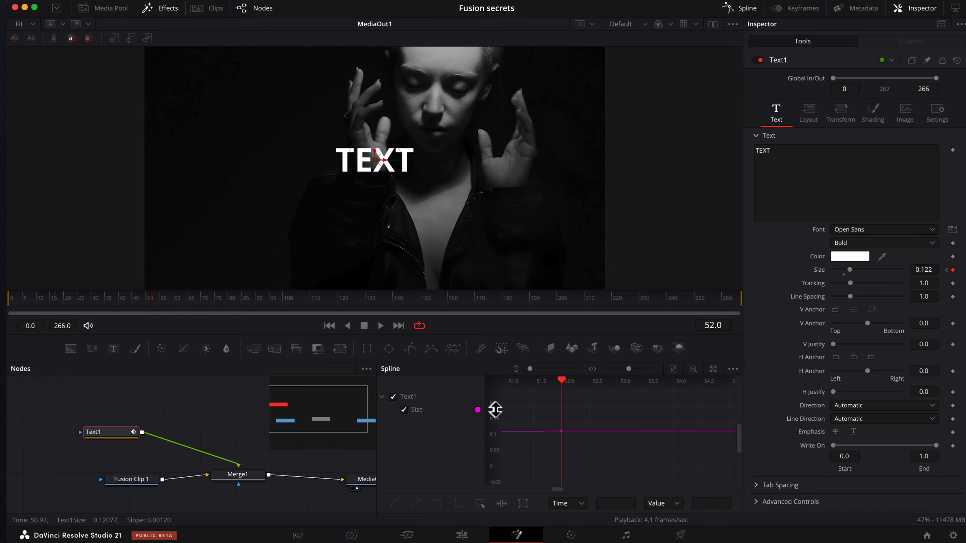
pyautogui.click(562, 380)
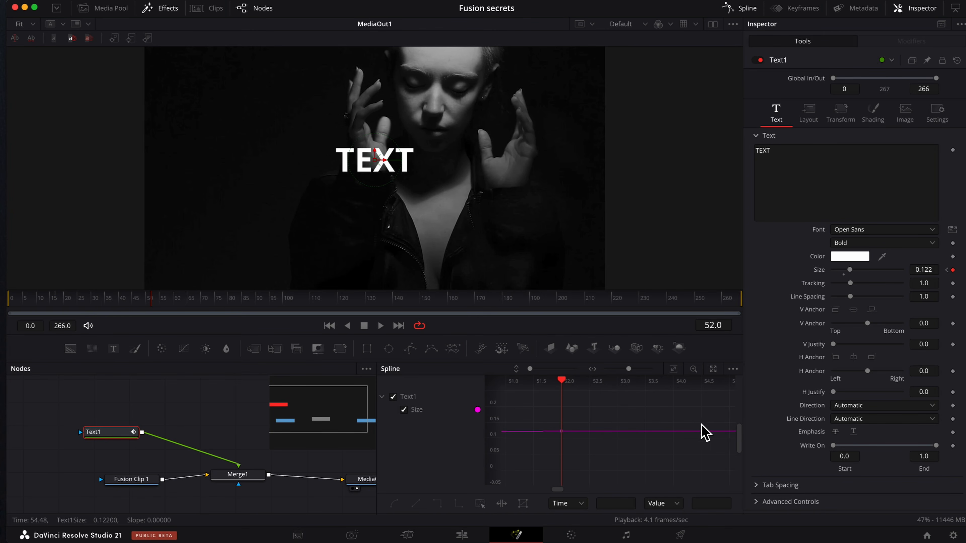
# - Select both Size keyframes on Text1's spline and apply Smooth to turn the linear ramp into an eased curve
pyautogui.click(674, 371)
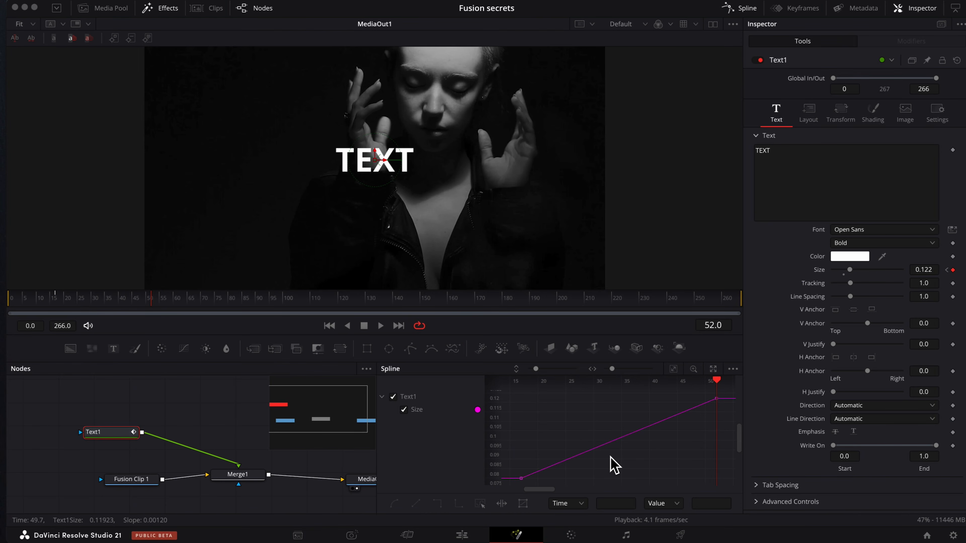
pyautogui.click(718, 381)
pyautogui.press('[')
pyautogui.click(726, 421)
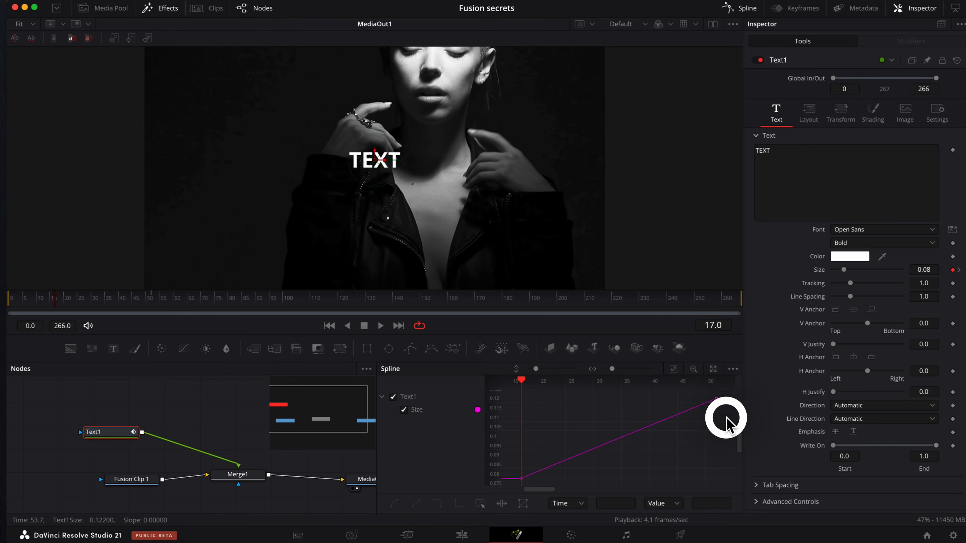
pyautogui.moveTo(725, 391); pyautogui.dragTo(511, 485)
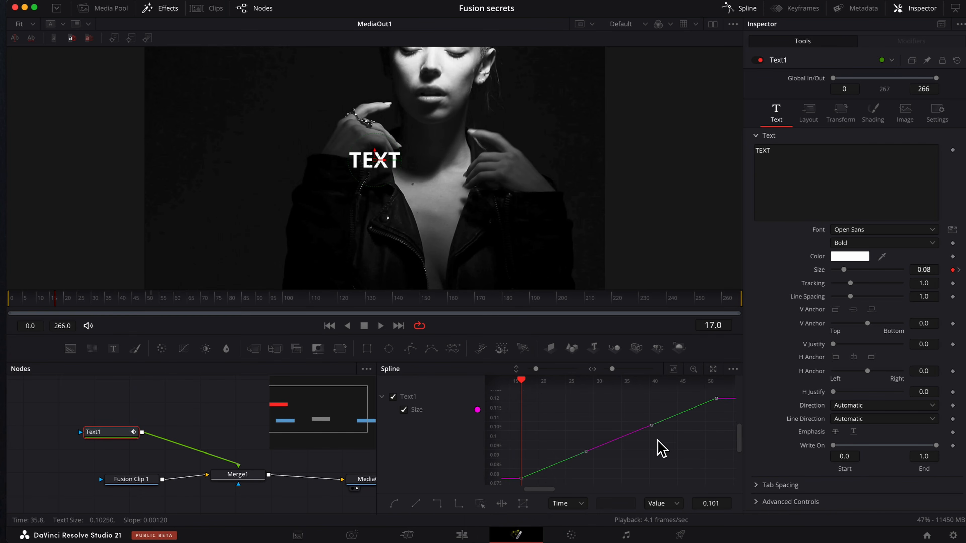
pyautogui.hotkey('alt', 's')
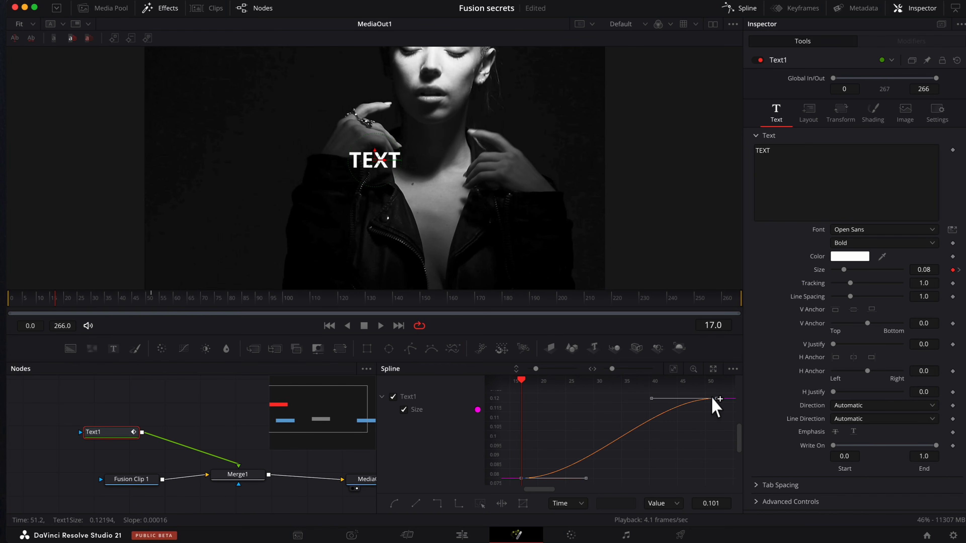
# - Pull the incoming handle of the frame 52 keyframe downward so the size grows slowly, then accelerates sharply at the end
pyautogui.moveTo(652, 398); pyautogui.dragTo(709, 469)
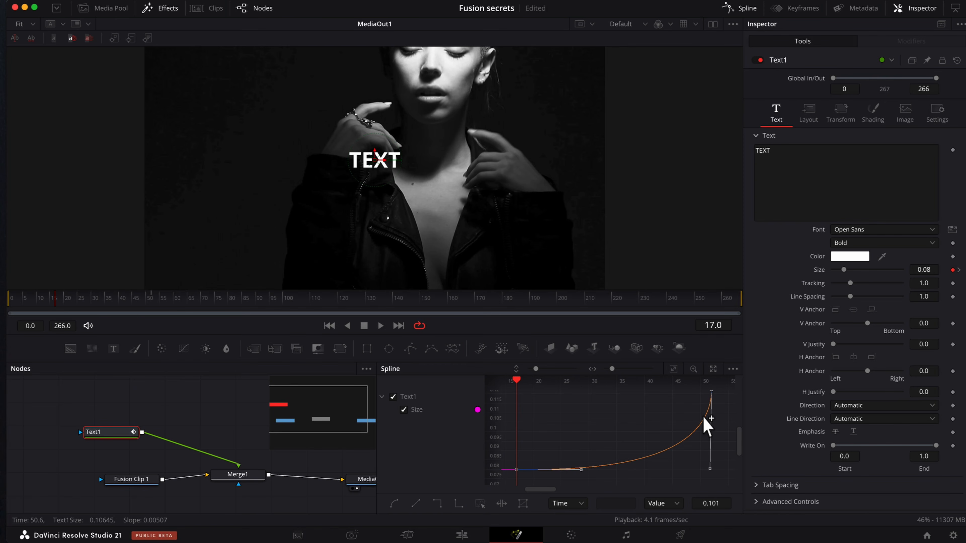
pyautogui.hscroll(1, 712, 391)
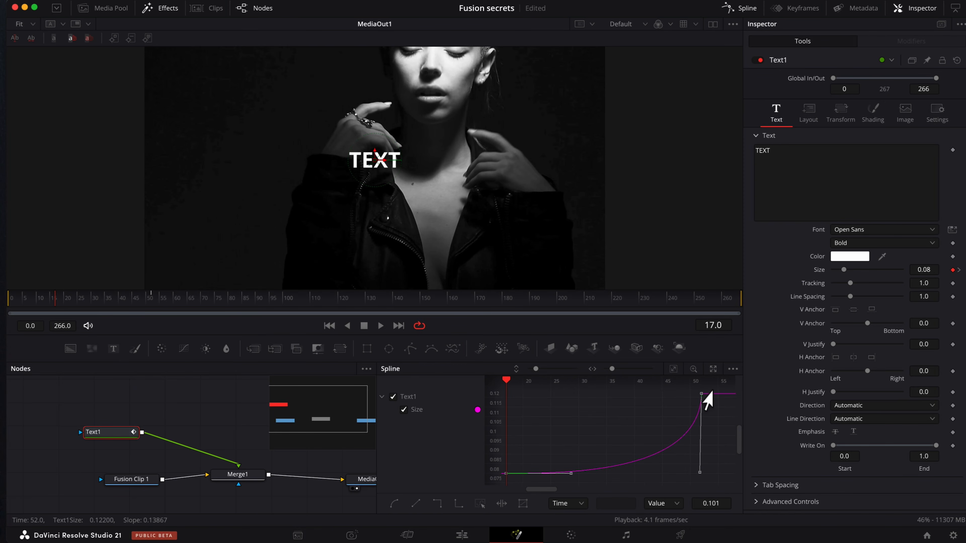